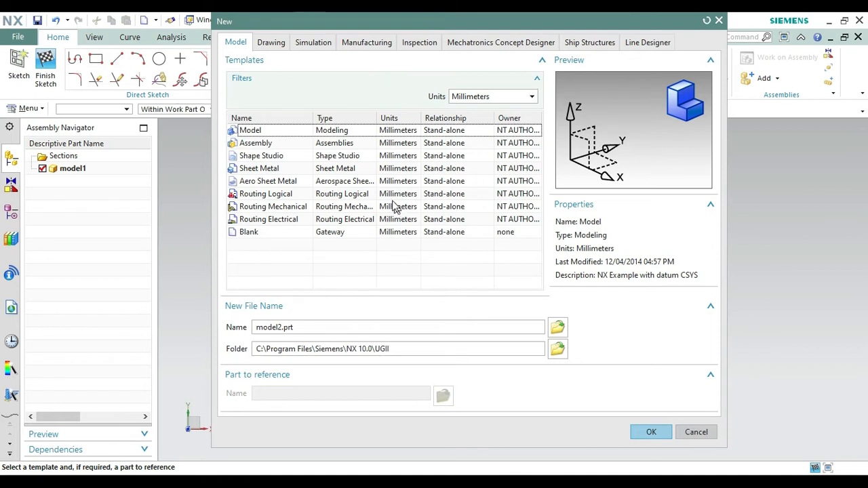
# - Create a new part from the millimetre Model template and start a sketch on the datum XY plane
pyautogui.click(331, 132)
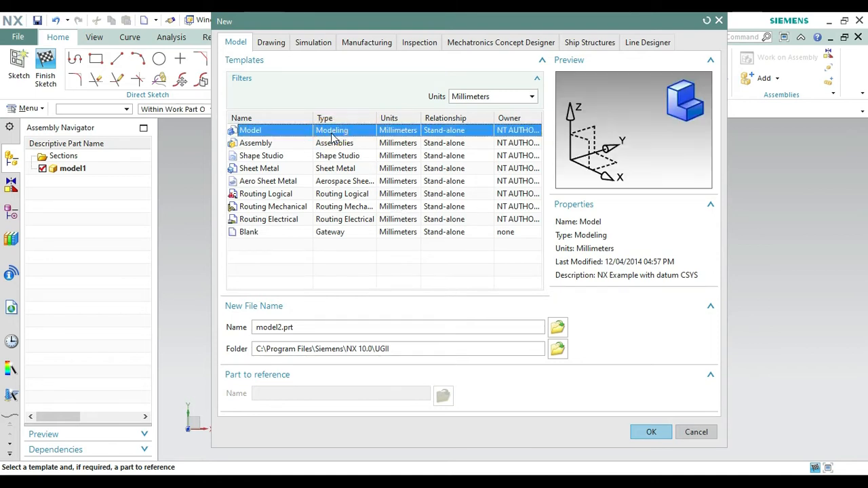
pyautogui.click(651, 432)
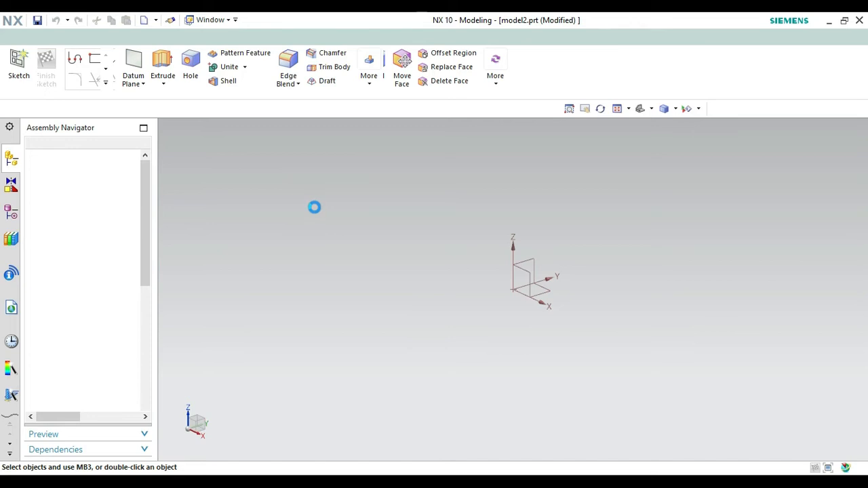
pyautogui.click(21, 73)
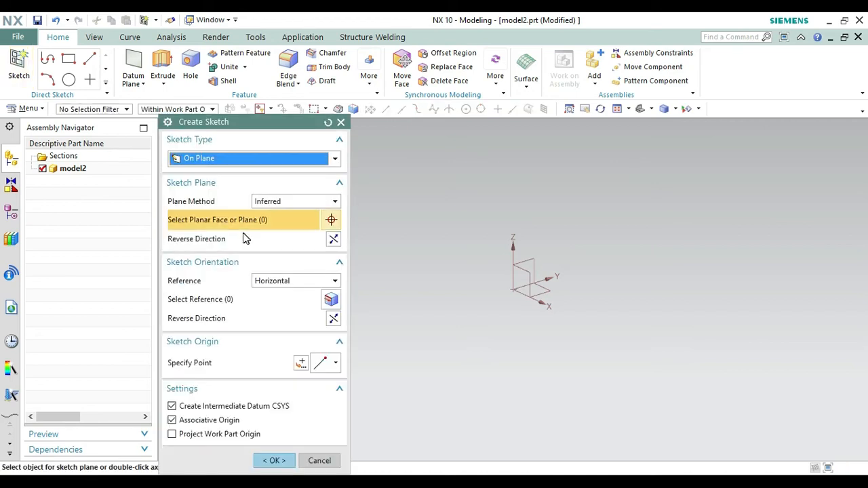
pyautogui.click(549, 292)
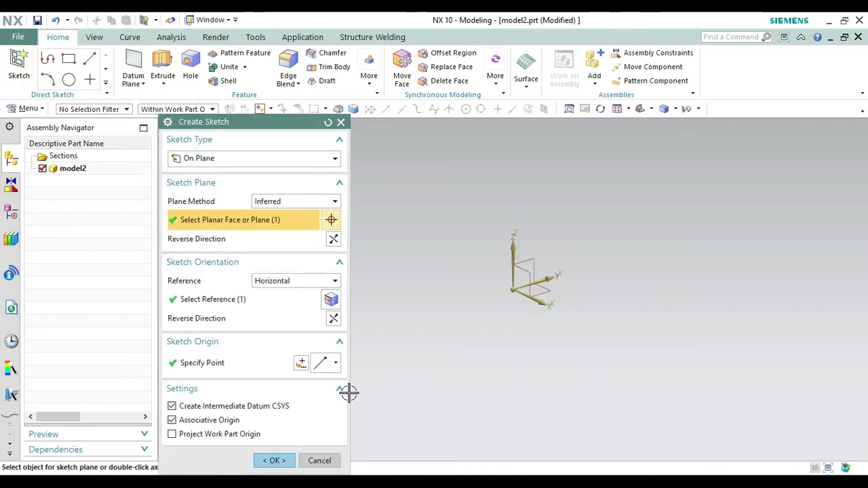
pyautogui.click(281, 460)
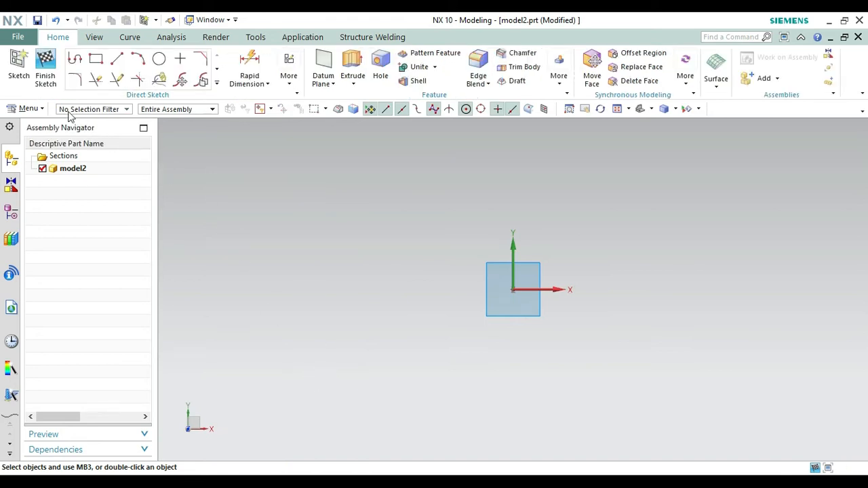
# - Sketch a six-sided polygon centred on the origin with a 25 mm inscribed radius and 0° rotation, and finish the sketch
pyautogui.click(32, 109)
pyautogui.click(32, 108)
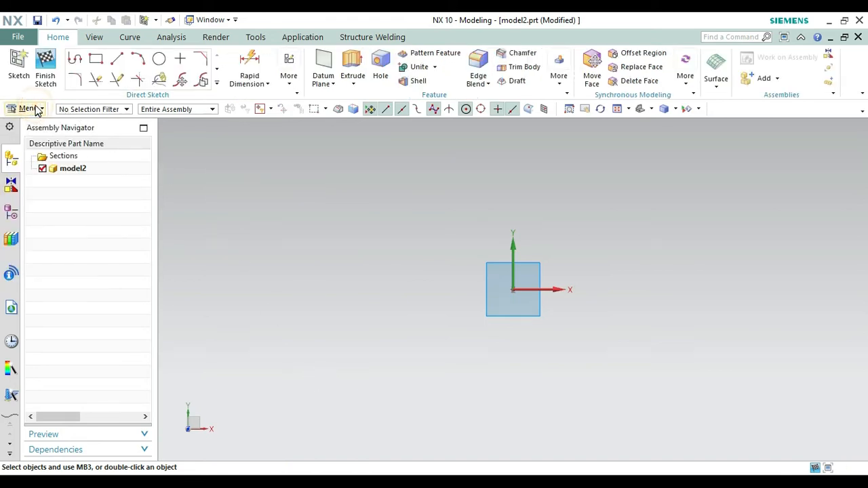
pyautogui.click(216, 85)
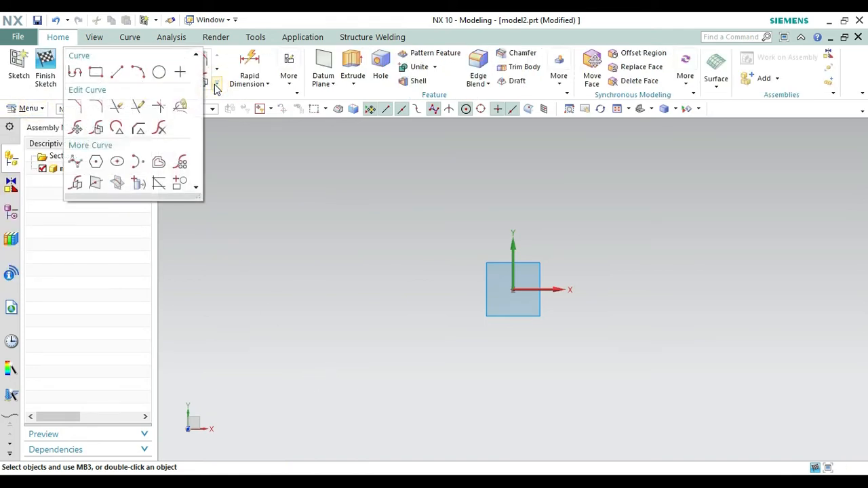
pyautogui.click(96, 164)
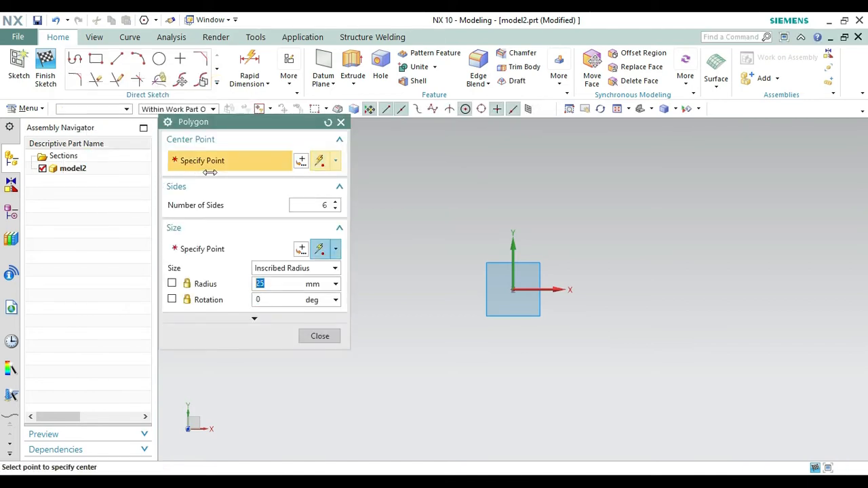
pyautogui.click(513, 290)
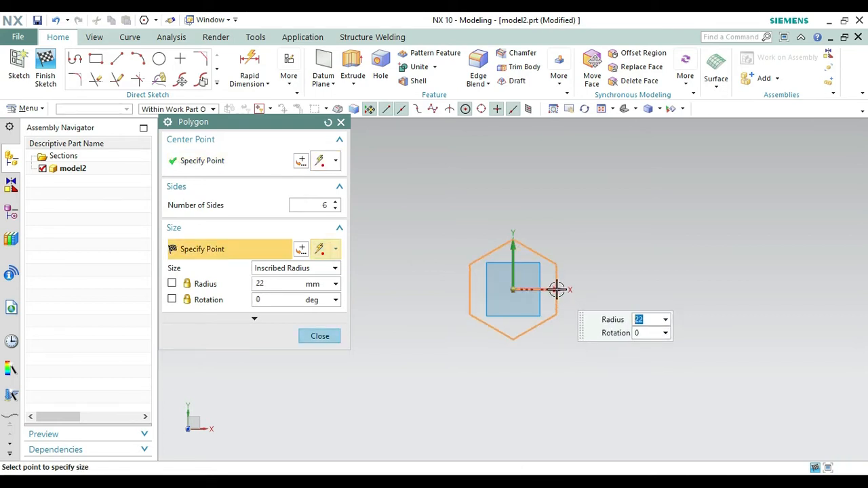
pyautogui.write('25')
pyautogui.press('Tab')
pyautogui.press('Return')
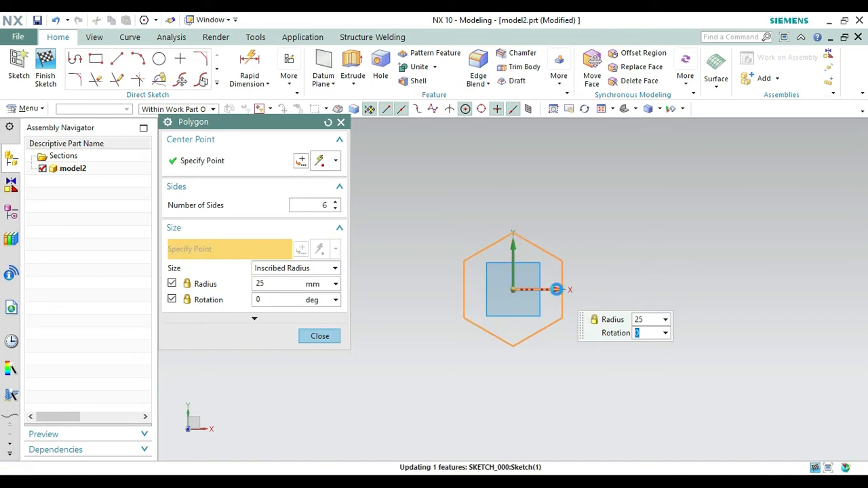
pyautogui.click(342, 122)
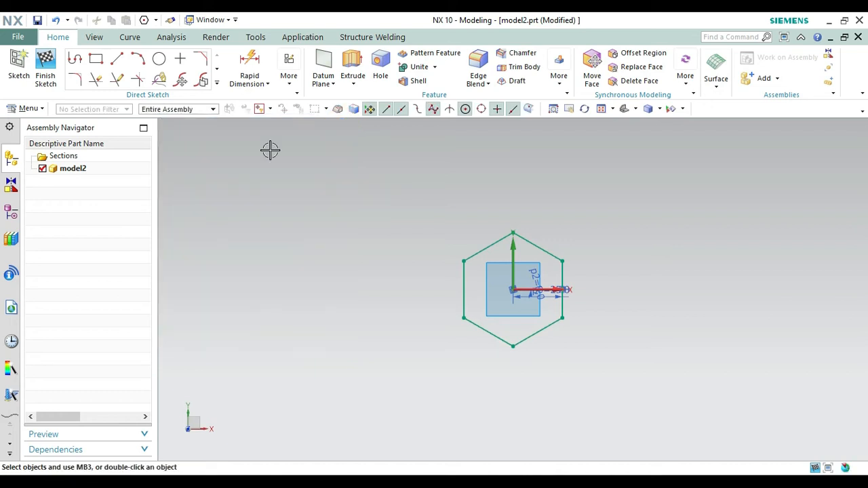
pyautogui.click(45, 73)
# - Extrude the hexagon from 0 to 8 mm with Boolean set to None
pyautogui.click(640, 108)
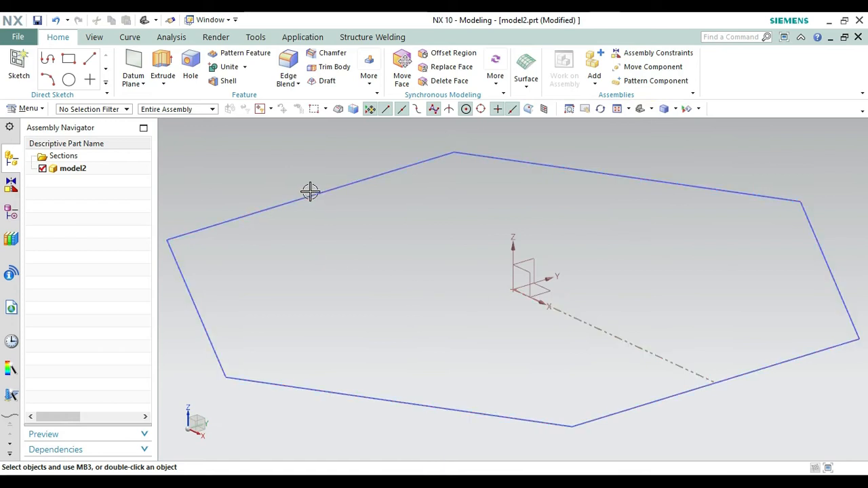
pyautogui.click(162, 61)
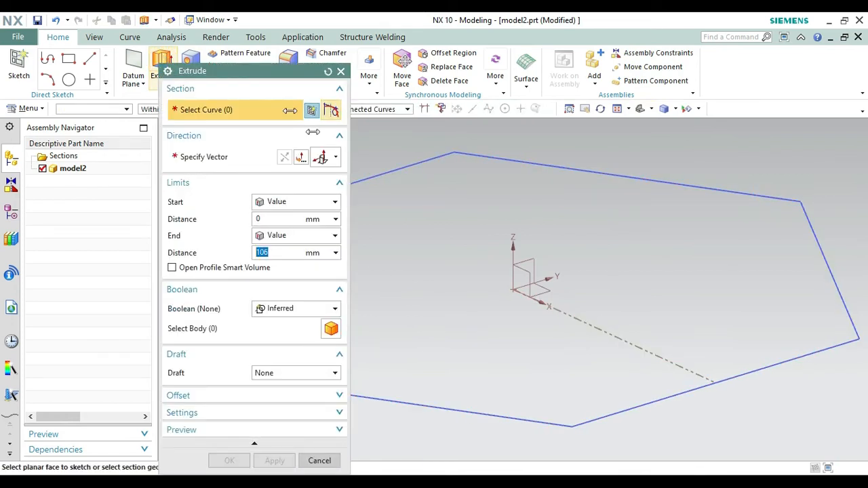
pyautogui.moveTo(259, 77); pyautogui.dragTo(138, 56)
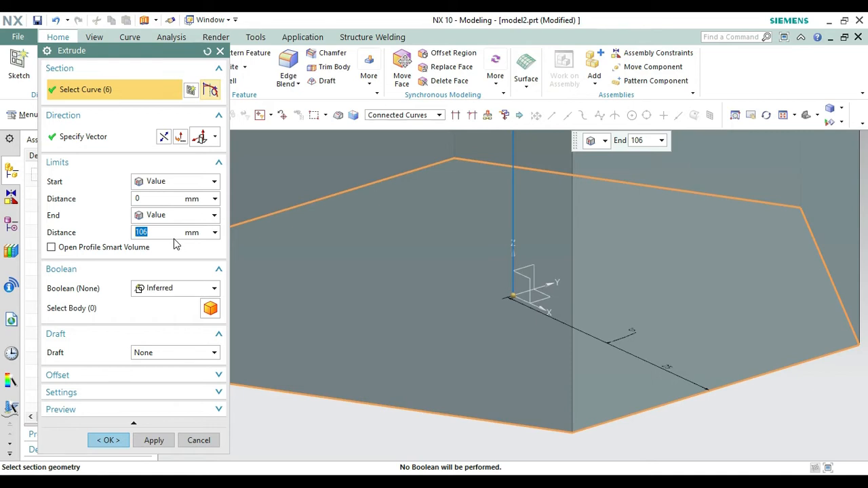
pyautogui.press('Return')
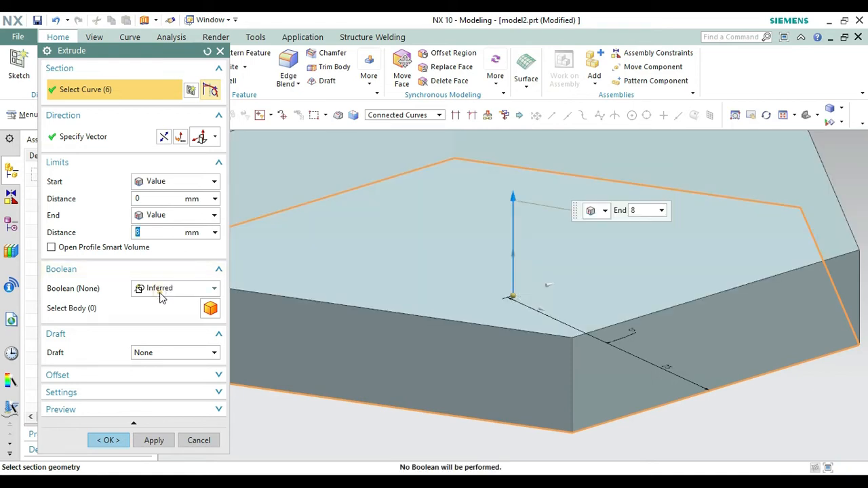
pyautogui.click(160, 294)
pyautogui.click(159, 303)
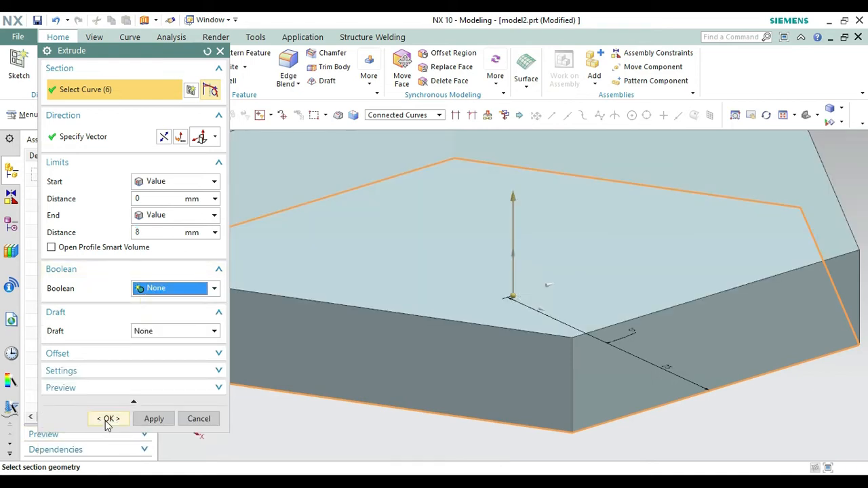
pyautogui.click(109, 420)
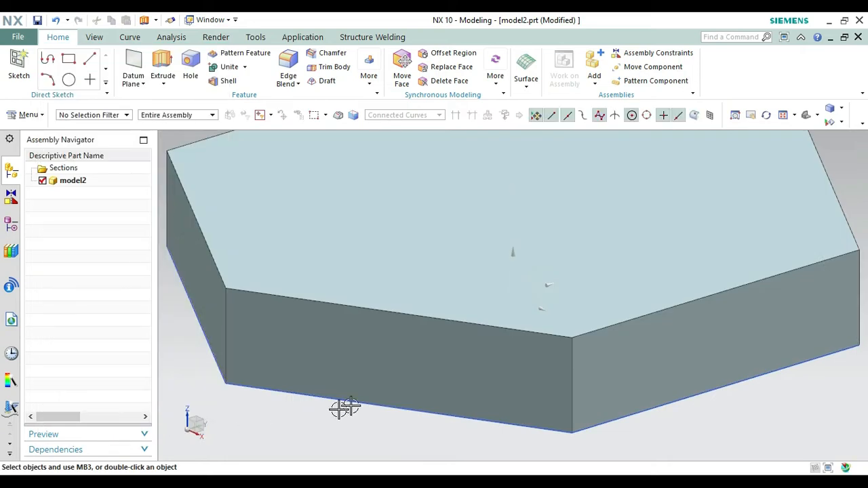
# - Hide the hexagon sketch beneath the extruded body
pyautogui.rightClick(354, 400)
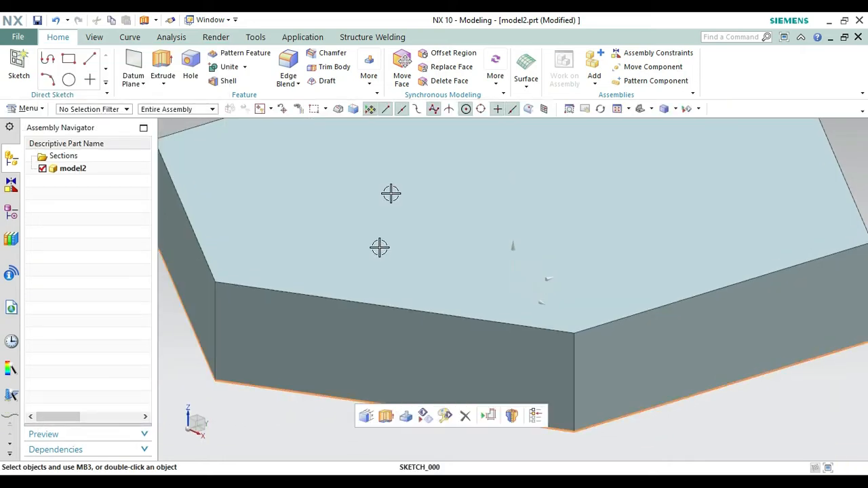
pyautogui.click(369, 110)
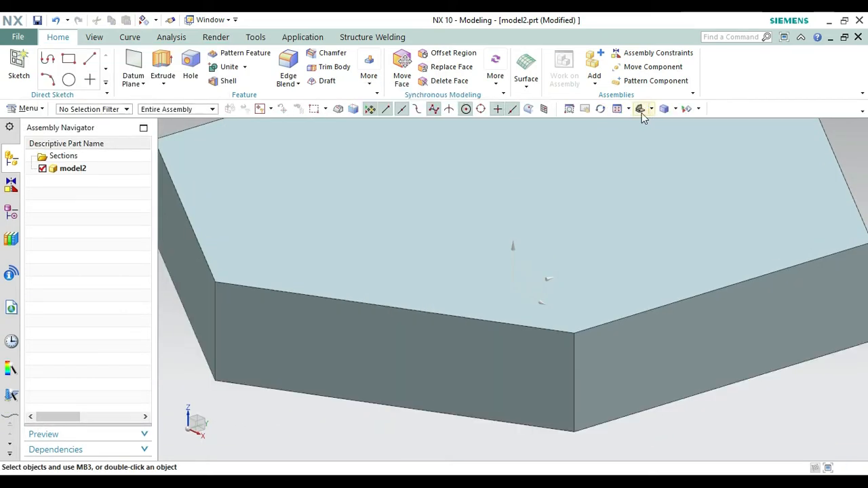
pyautogui.click(641, 111)
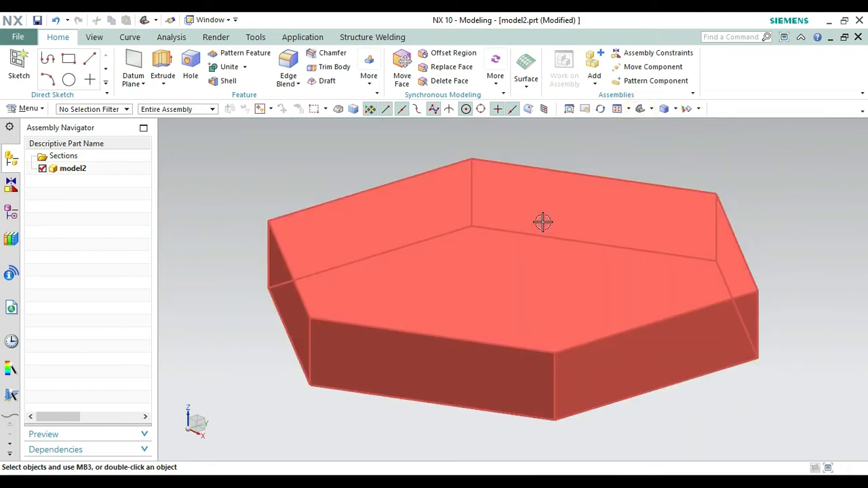
# - Start a new sketch on the top face of the hexagonal body
pyautogui.click(21, 63)
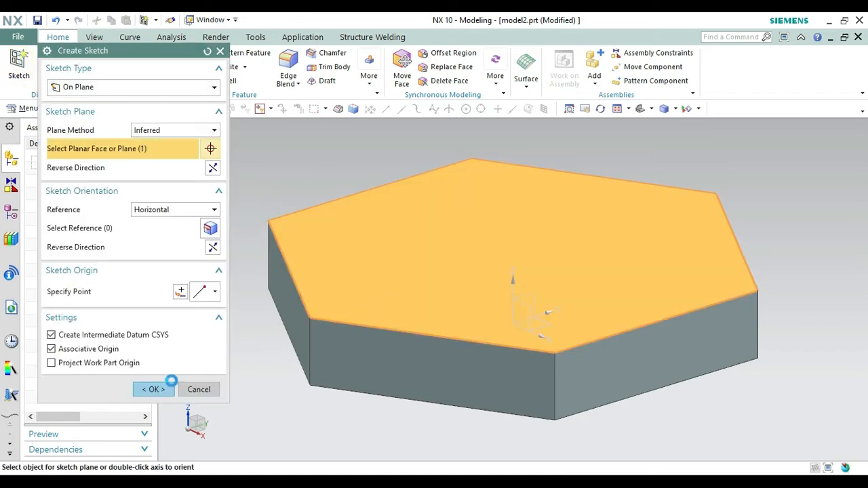
pyautogui.click(152, 388)
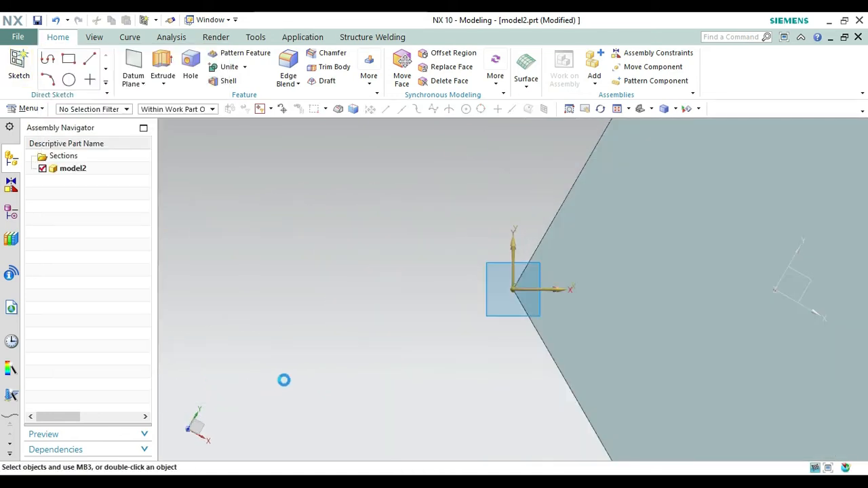
pyautogui.rightClick(283, 382)
pyautogui.click(308, 205)
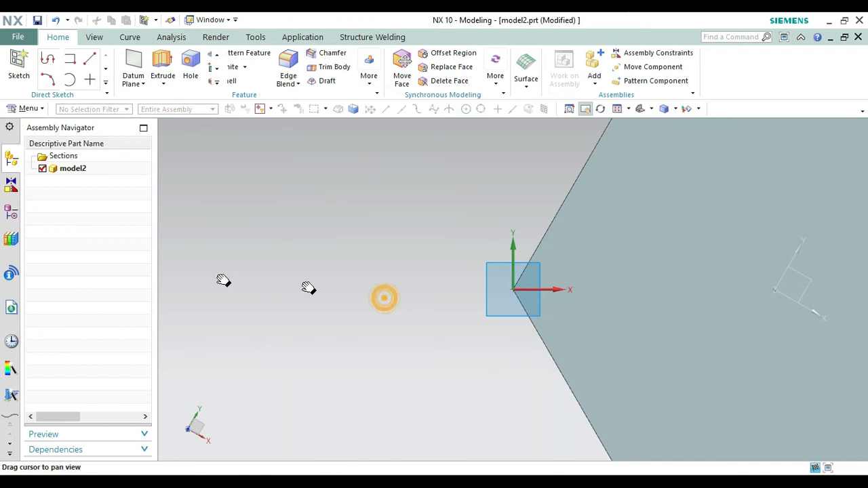
pyautogui.moveTo(384, 299); pyautogui.dragTo(177, 299)
pyautogui.press('Escape')
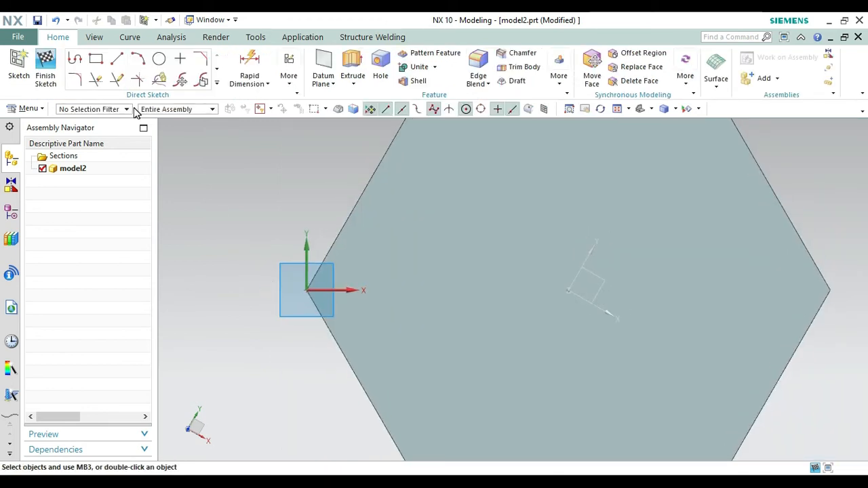
# - Draw a horizontal line from the sketch origin corner across the face to the opposite corner of the hexagon
pyautogui.click(115, 61)
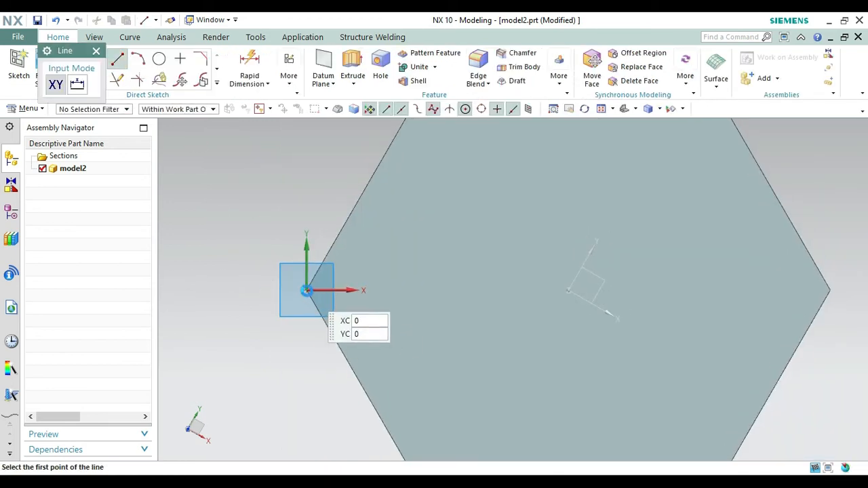
pyautogui.click(307, 290)
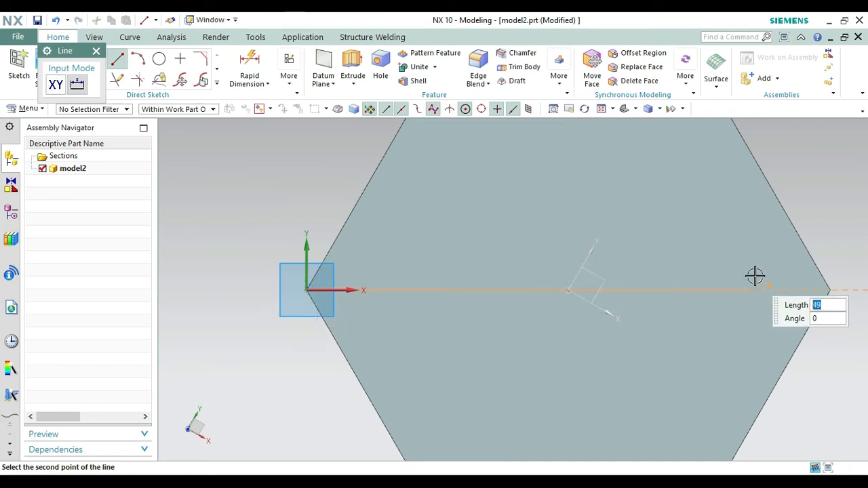
pyautogui.click(828, 286)
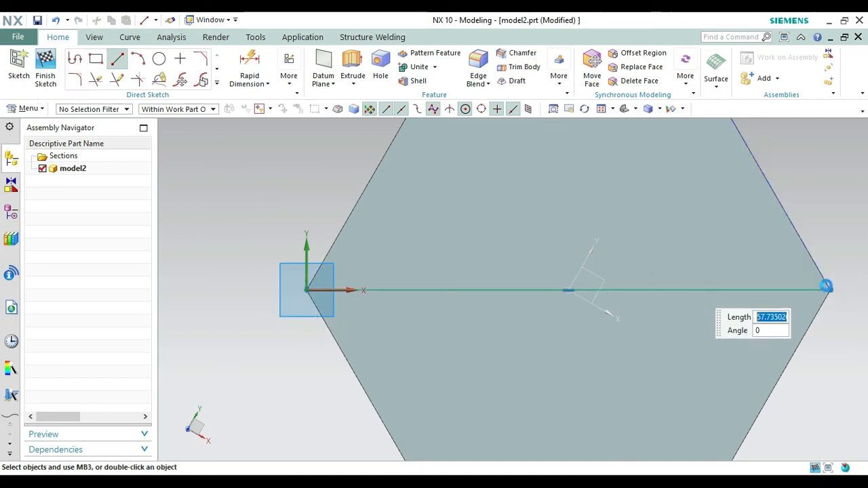
pyautogui.press('Escape')
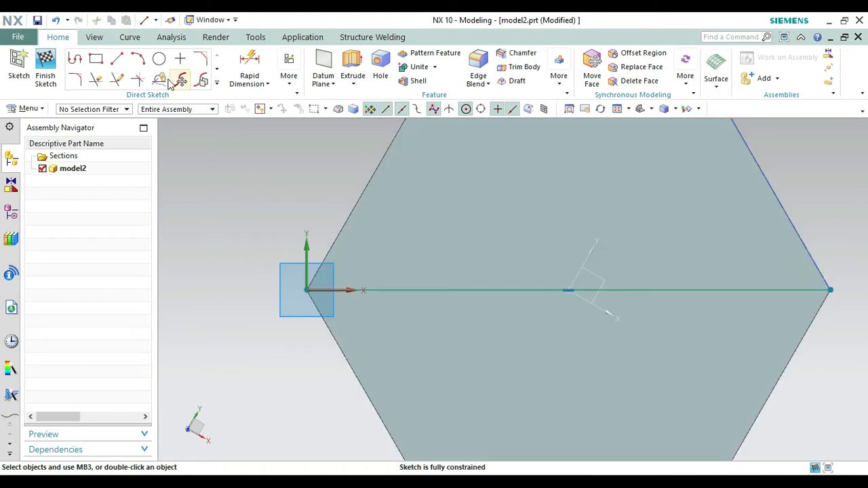
# - Draw a 25 mm diameter circle centred on the midpoint of the diagonal line
pyautogui.click(158, 59)
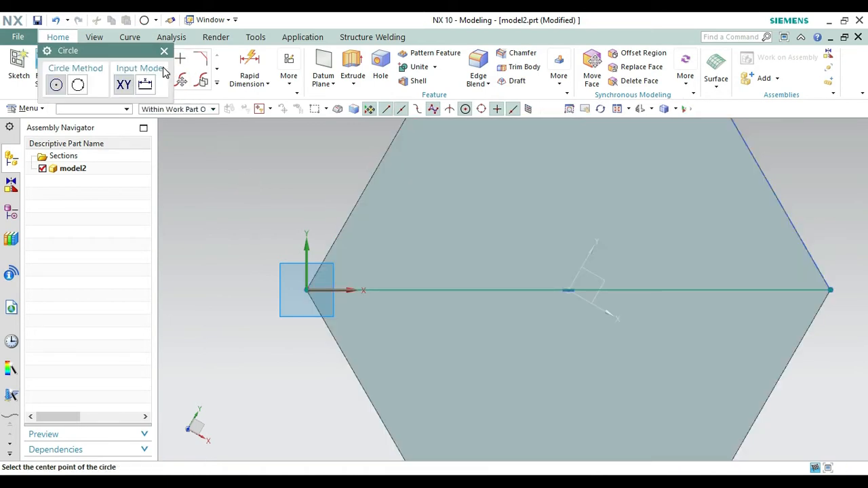
pyautogui.click(567, 290)
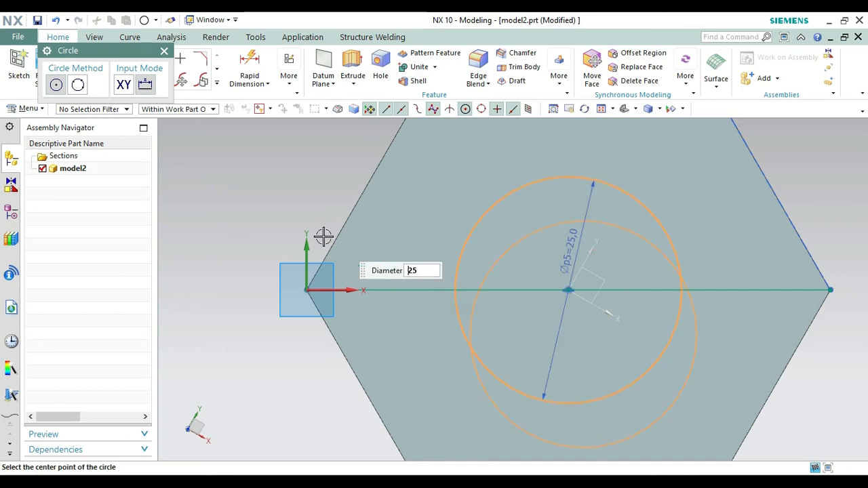
pyautogui.click(164, 52)
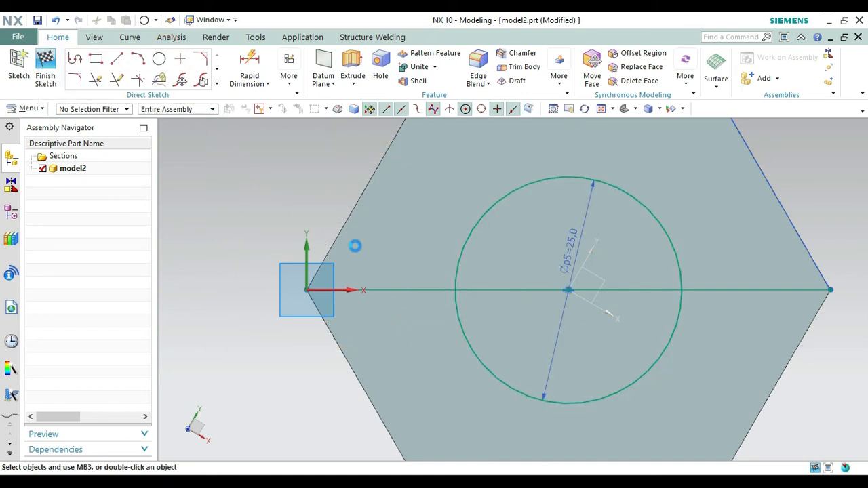
# - Convert the diagonal line to a reference line and finish the circle sketch
pyautogui.click(407, 290)
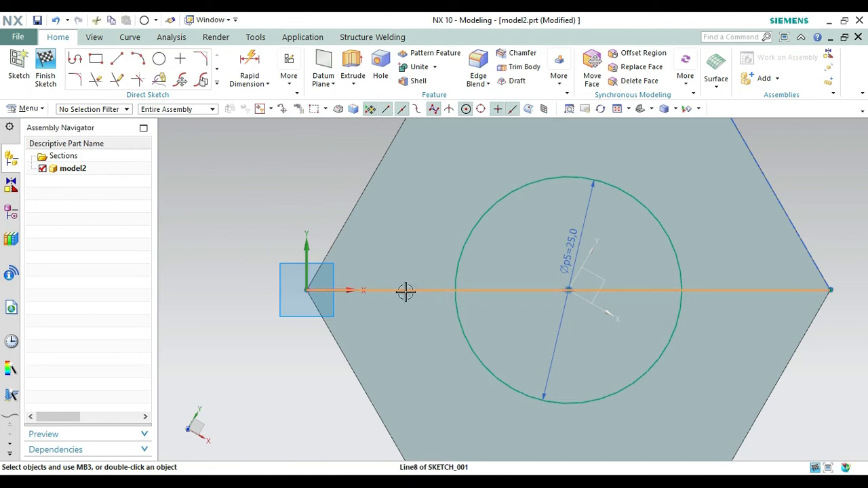
pyautogui.rightClick(404, 291)
pyautogui.click(463, 154)
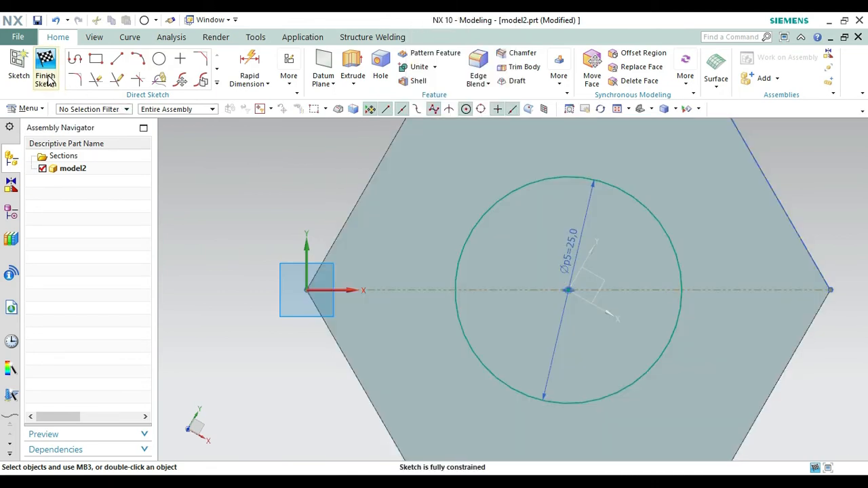
pyautogui.click(46, 78)
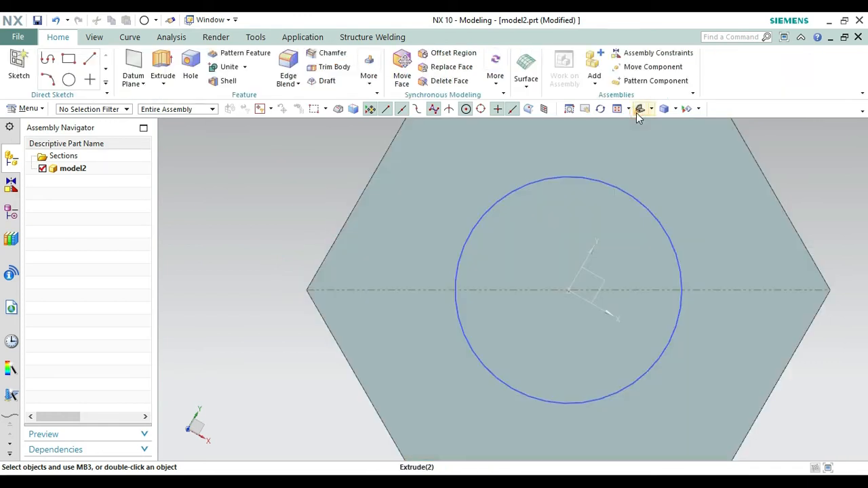
pyautogui.click(640, 109)
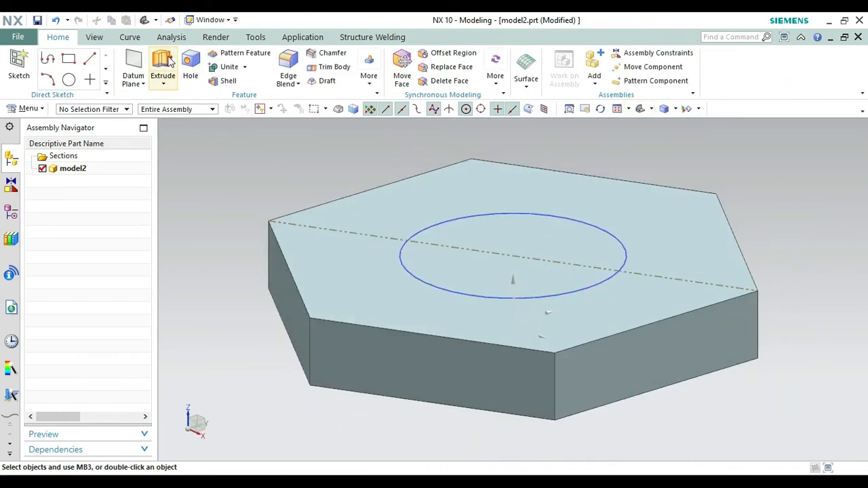
# - Extrude the 25 mm circle 105 mm upward from the hexagon's top face and unite it with the hexagonal body
pyautogui.click(163, 65)
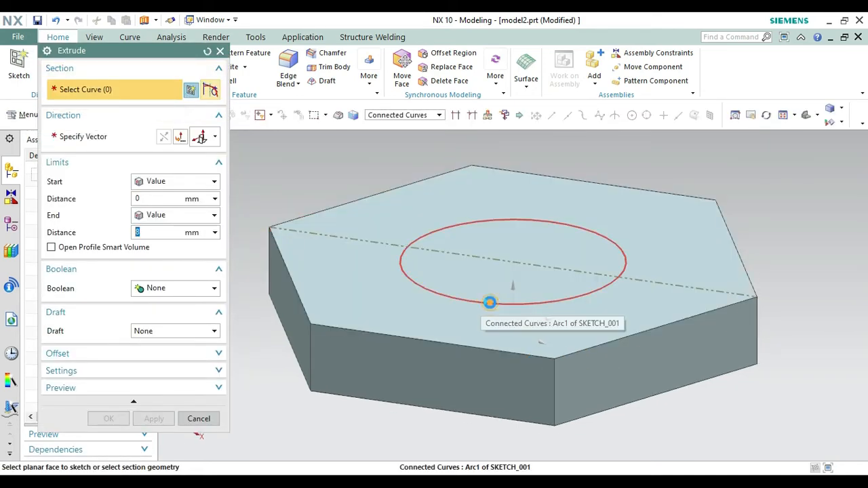
pyautogui.click(490, 302)
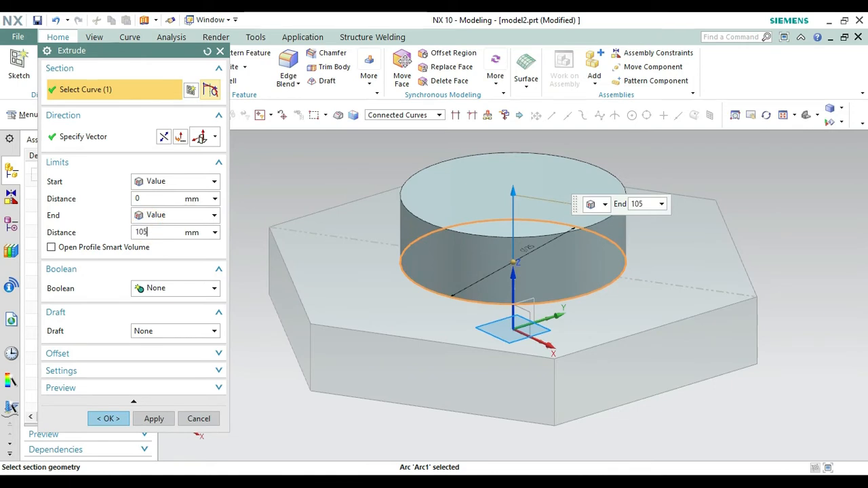
pyautogui.click(163, 287)
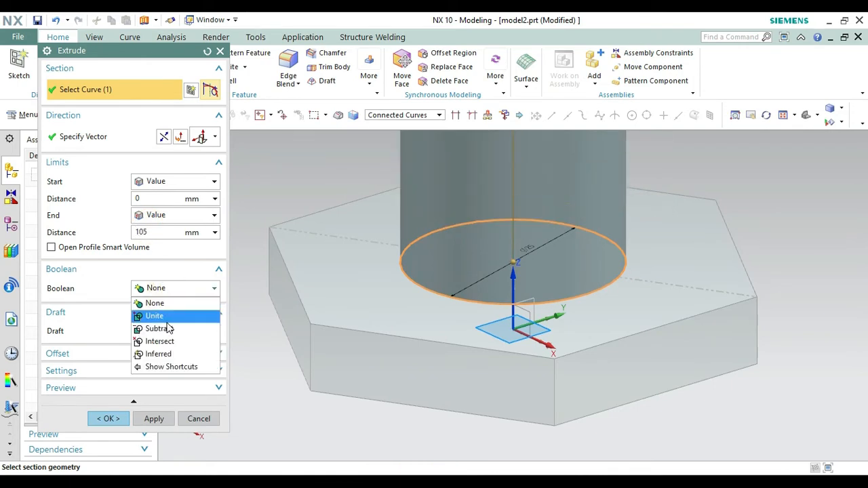
pyautogui.click(156, 316)
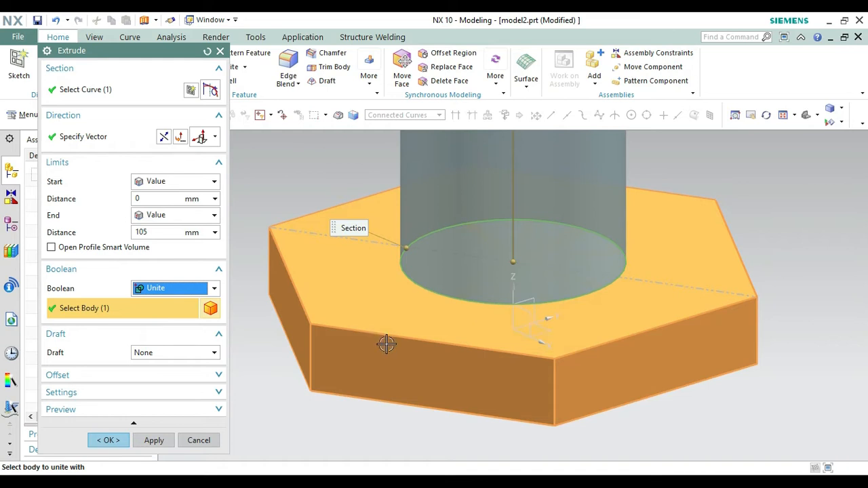
pyautogui.click(108, 440)
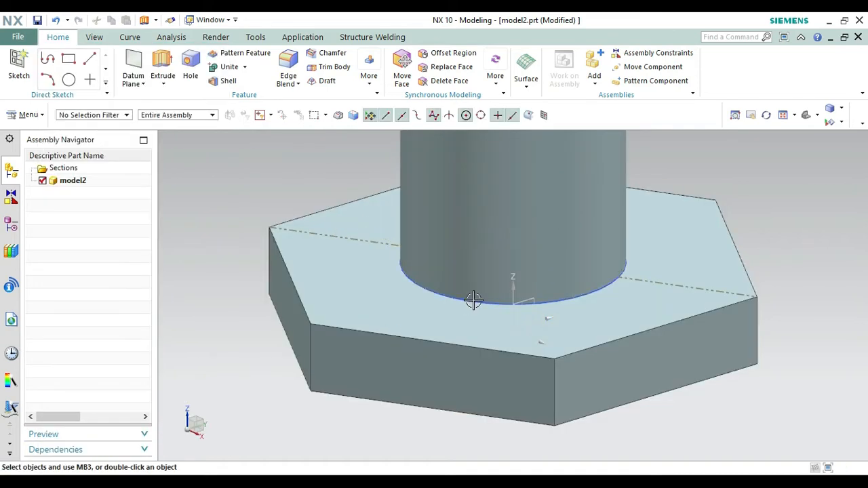
# - Hide the circle sketch at the base of the cylinder
pyautogui.click(477, 297)
pyautogui.rightClick(477, 297)
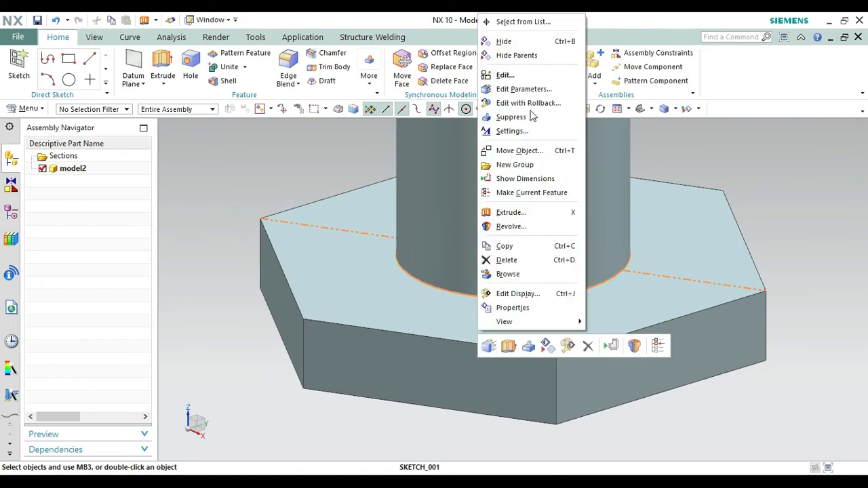
pyautogui.click(505, 42)
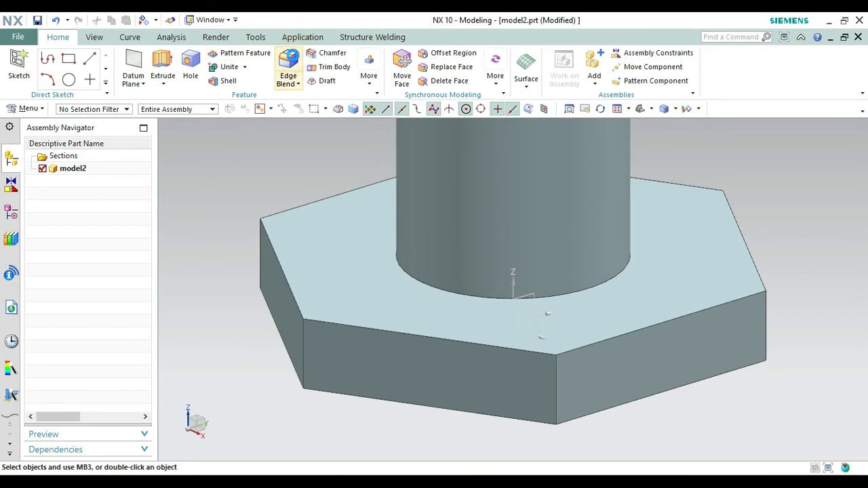
# - Apply a 1 mm radius Edge Blend to all six vertical corner edges of the hexagonal head
pyautogui.click(288, 67)
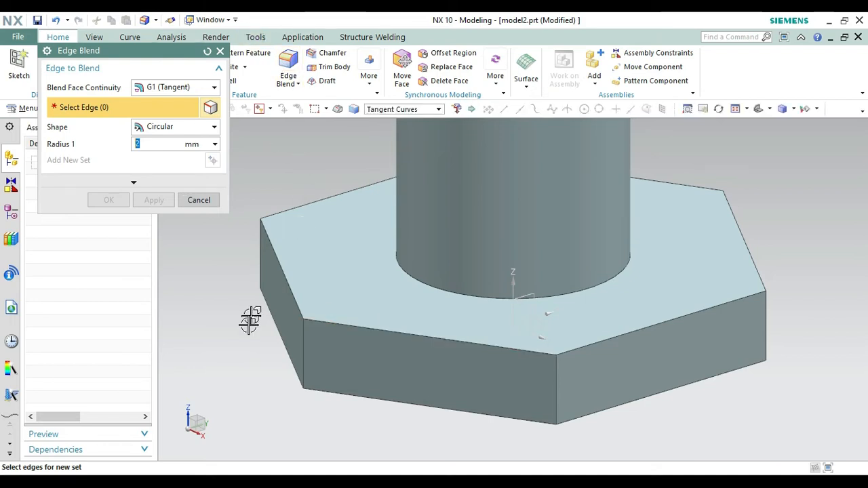
pyautogui.click(301, 350)
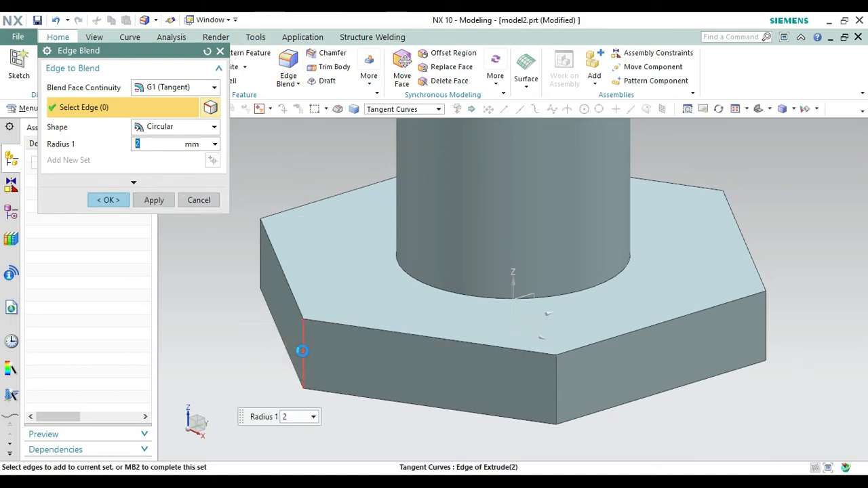
pyautogui.click(558, 388)
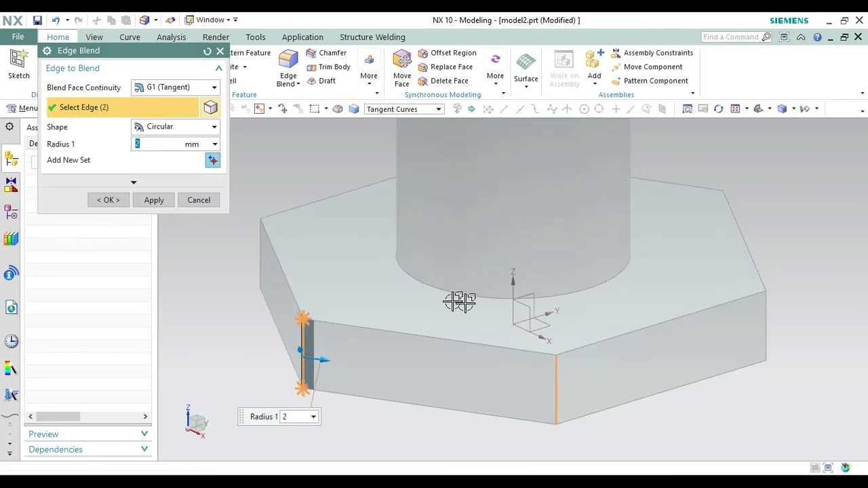
pyautogui.click(764, 316)
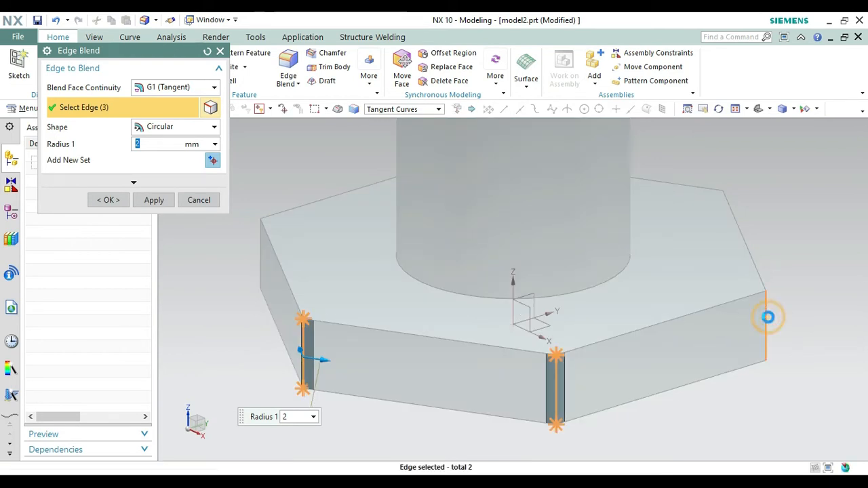
pyautogui.click(258, 250)
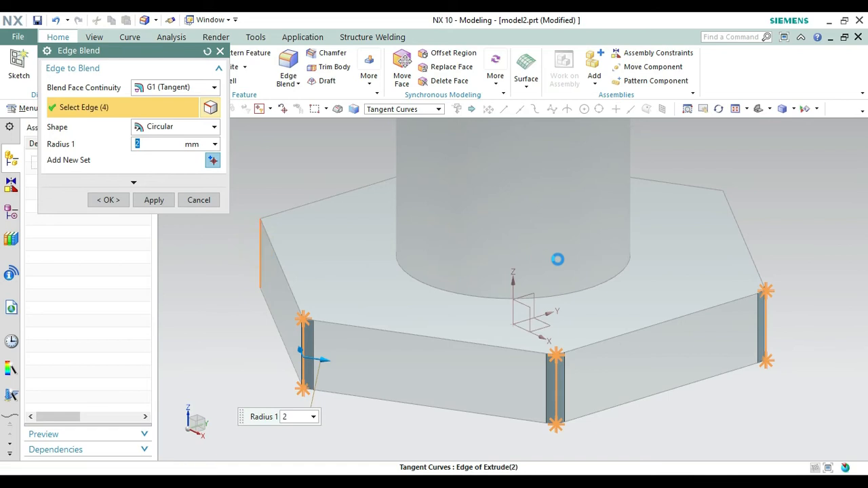
pyautogui.rightClick(807, 255)
pyautogui.click(755, 122)
pyautogui.moveTo(811, 177); pyautogui.dragTo(765, 225)
pyautogui.press('Escape')
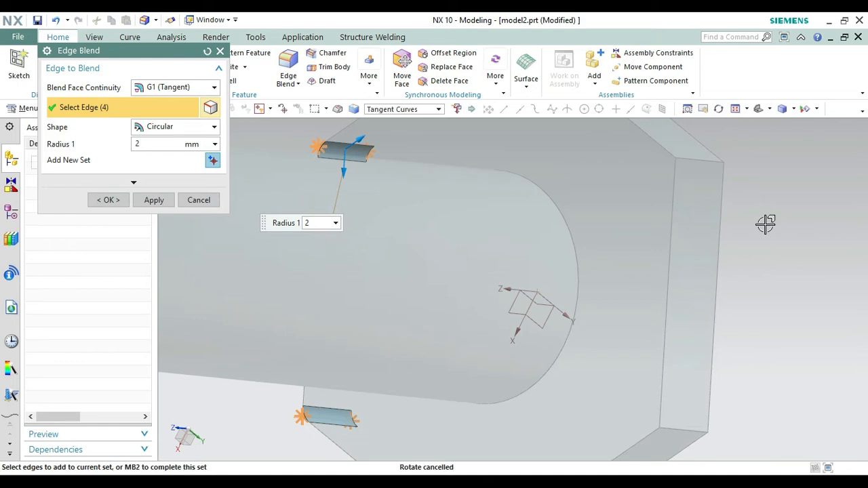
pyautogui.click(700, 163)
pyautogui.click(678, 425)
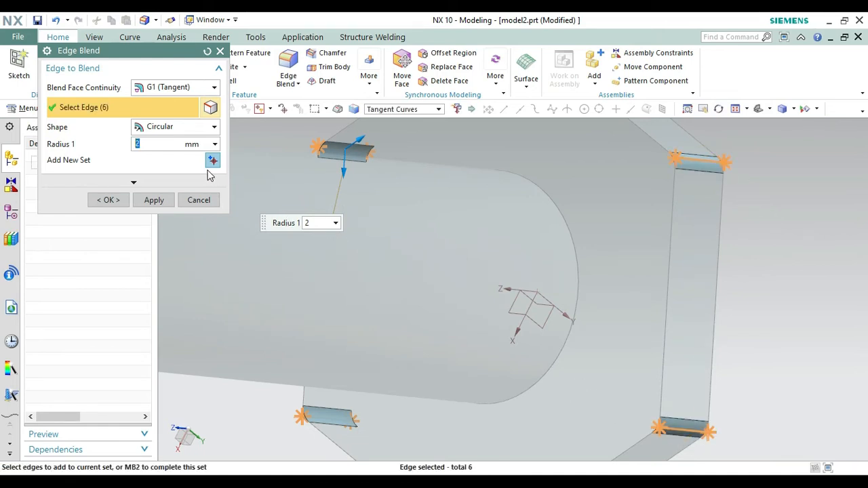
pyautogui.press('Return')
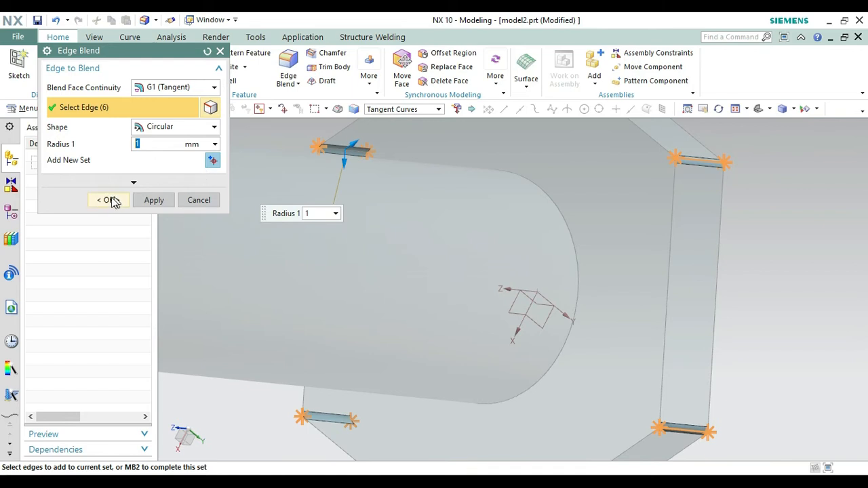
pyautogui.click(111, 200)
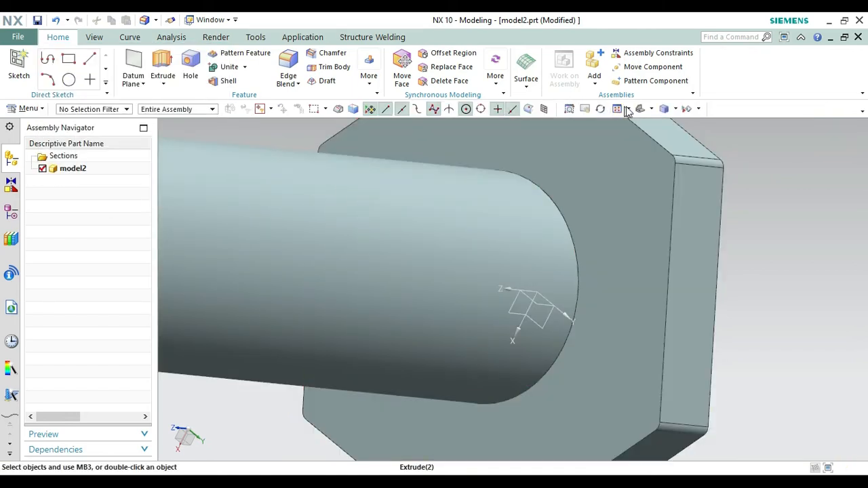
# - Add a detailed right-hand thread to the cylindrical shank with a length of 52.5 mm and a pitch of 3.125 mm
pyautogui.click(639, 110)
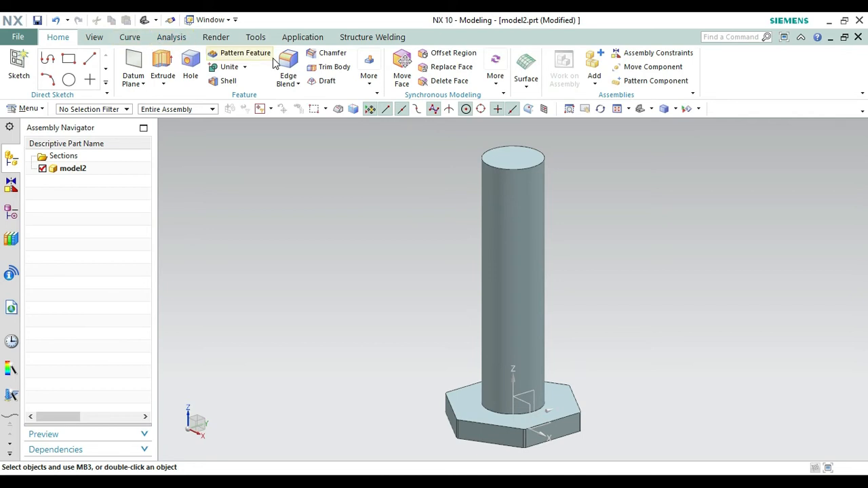
pyautogui.click(369, 74)
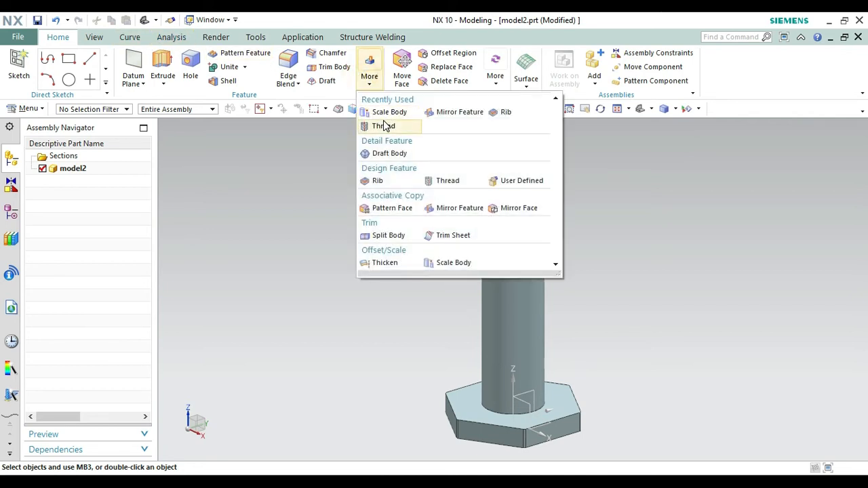
pyautogui.click(379, 127)
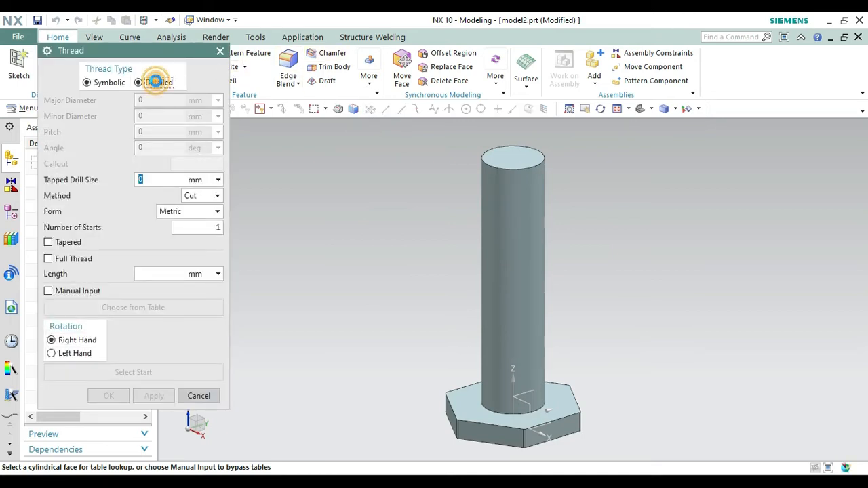
pyautogui.click(156, 82)
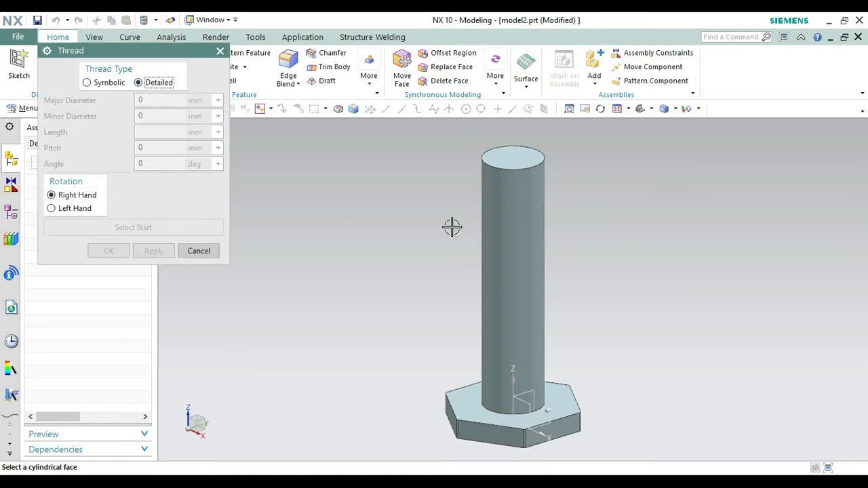
pyautogui.click(524, 234)
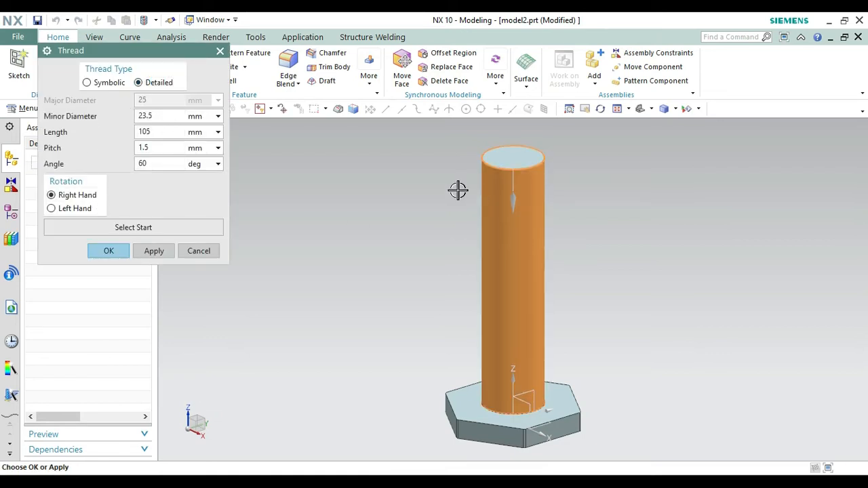
pyautogui.doubleClick(166, 120)
pyautogui.moveTo(153, 147); pyautogui.dragTo(139, 147)
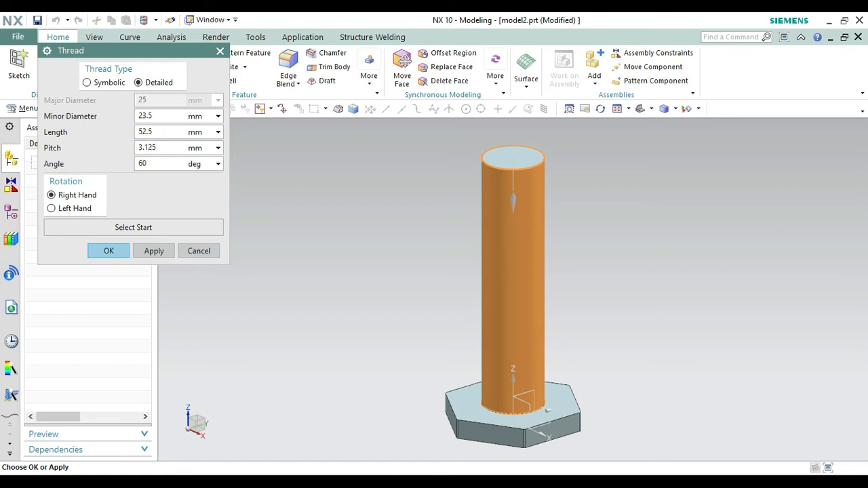
pyautogui.click(102, 251)
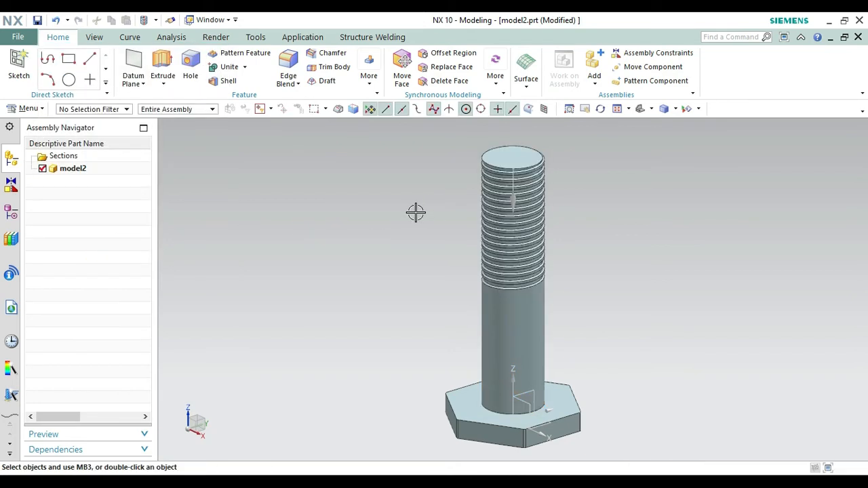
pyautogui.rightClick(622, 221)
pyautogui.click(614, 106)
pyautogui.moveTo(516, 259); pyautogui.dragTo(452, 263)
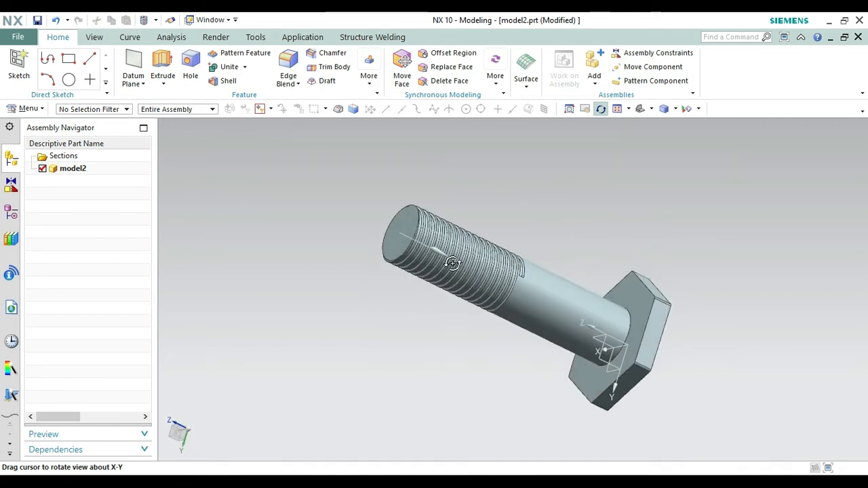
pyautogui.press('Escape')
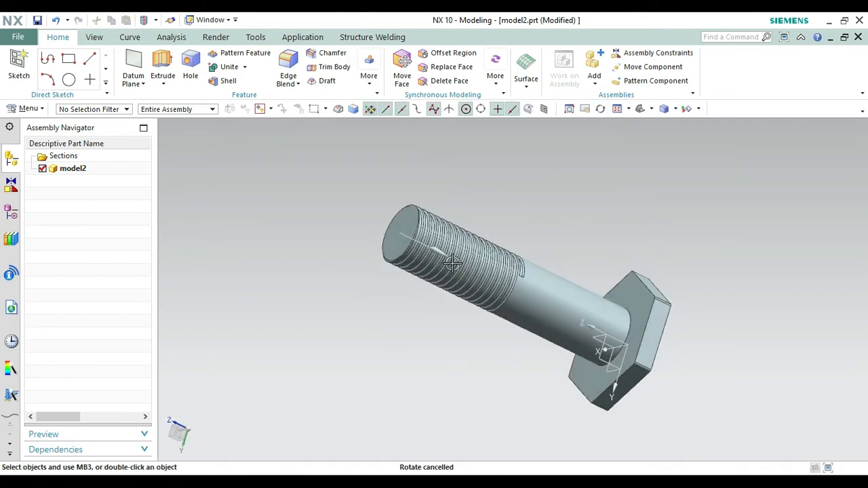
pyautogui.click(640, 110)
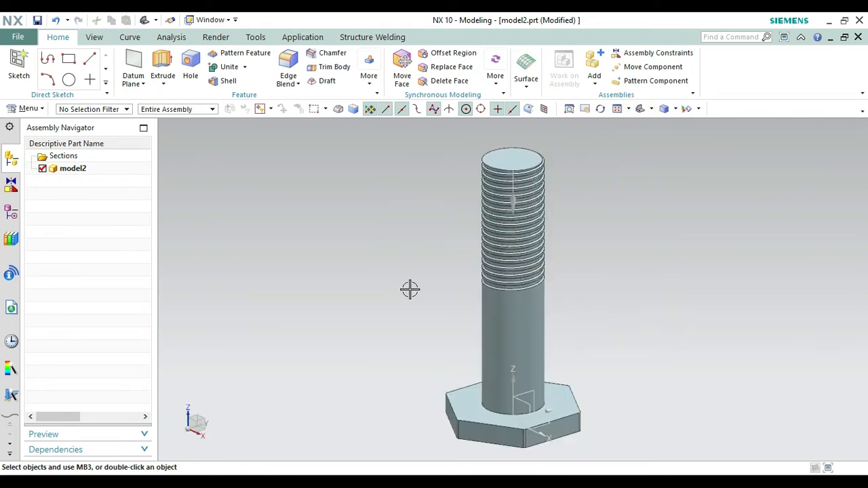
# - Save the part as NUT in the YOUTUBE NX folder on drive E
pyautogui.click(17, 38)
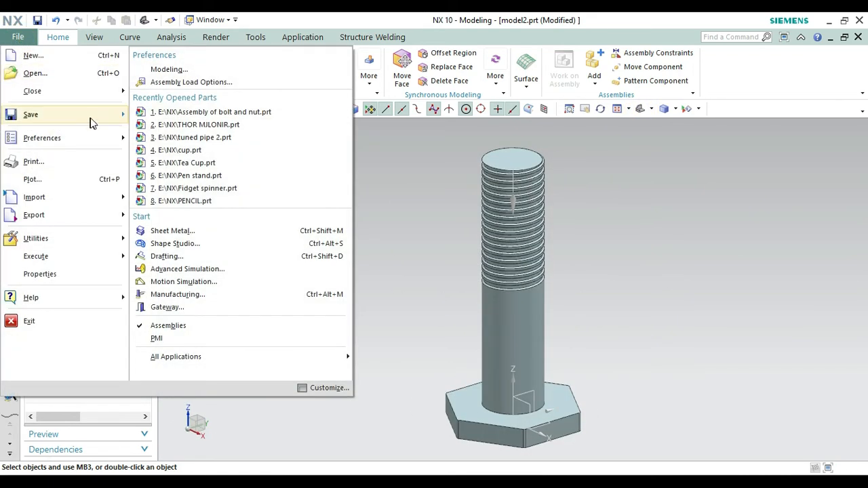
pyautogui.moveTo(88, 115)
pyautogui.click(180, 127)
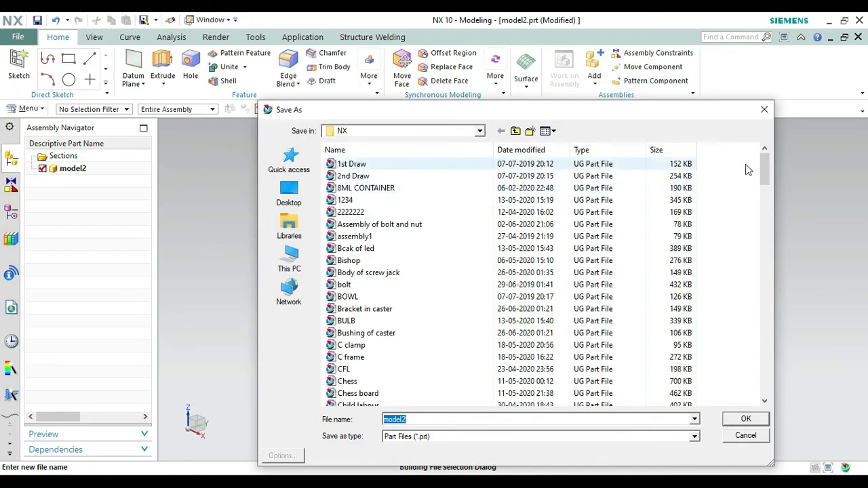
pyautogui.moveTo(761, 171); pyautogui.dragTo(769, 390)
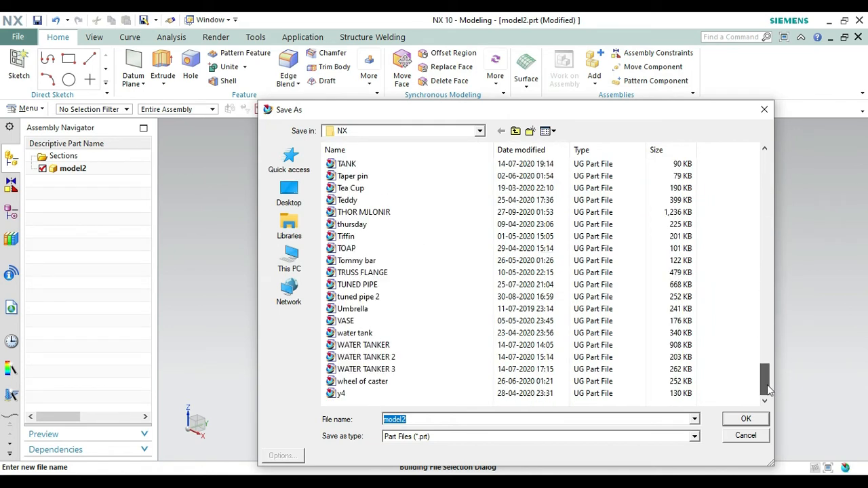
pyautogui.click(295, 259)
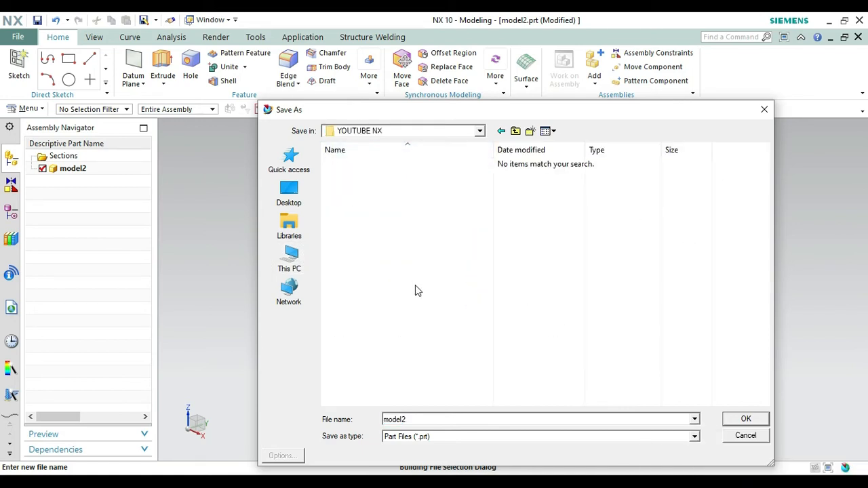
pyautogui.doubleClick(415, 419)
pyautogui.click(743, 419)
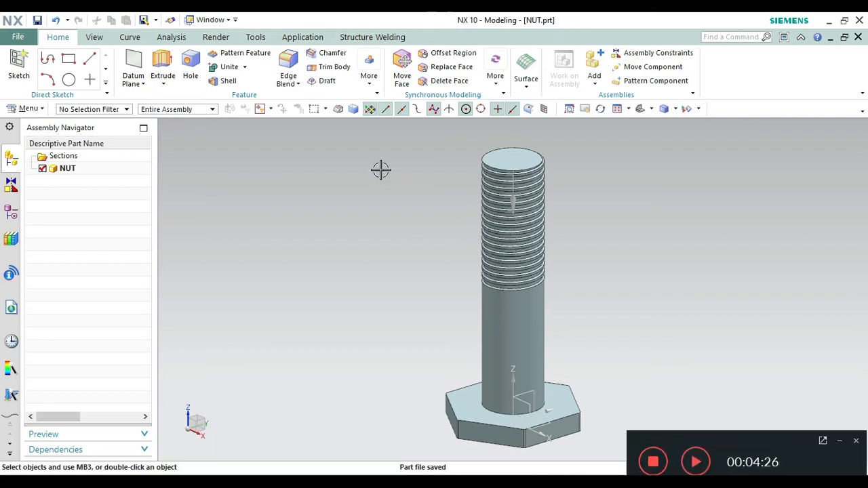
# - Create a new part named model2.prt from the Model template in millimeters
pyautogui.click(21, 38)
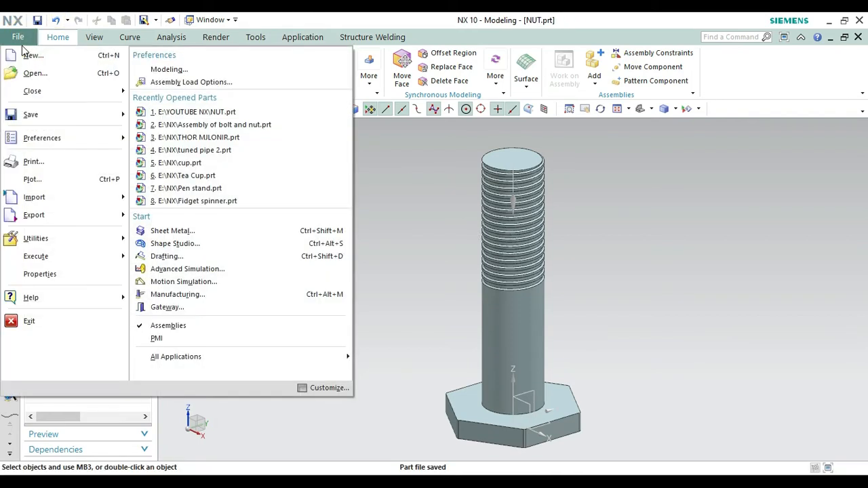
pyautogui.click(24, 55)
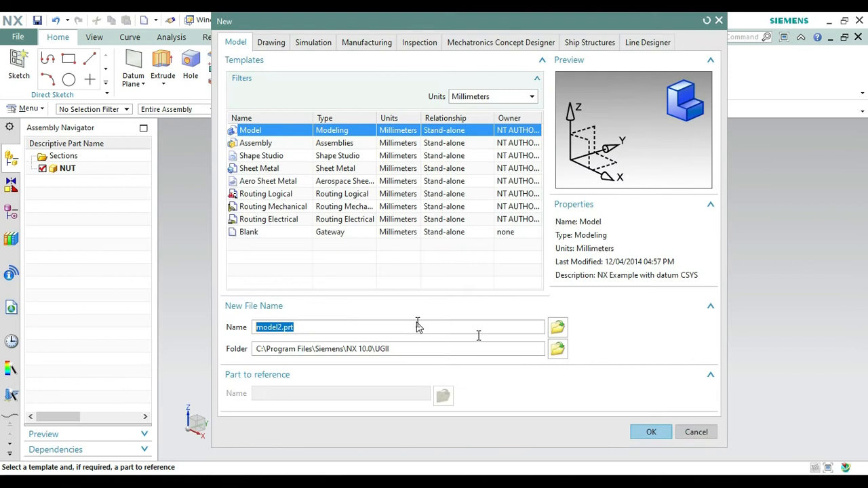
pyautogui.click(651, 433)
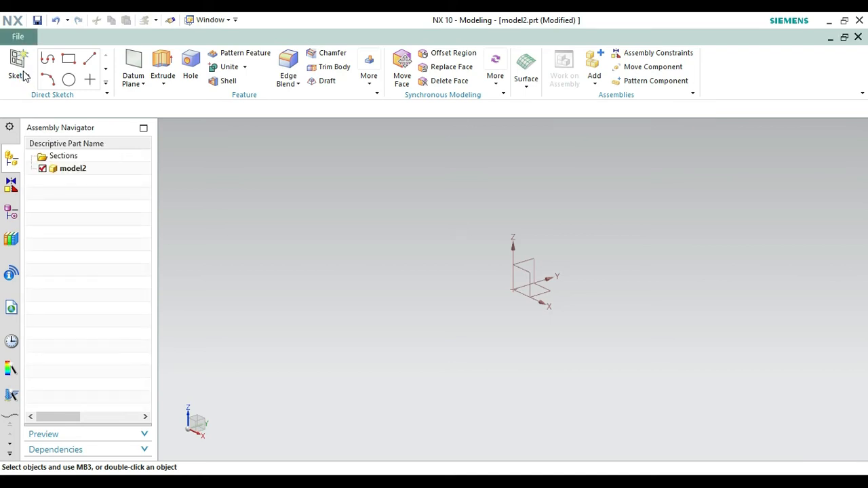
# - Sketch a six-sided polygon on the XY plane, centred at the origin, with a 25 mm inscribed radius and 0° rotation
pyautogui.click(529, 299)
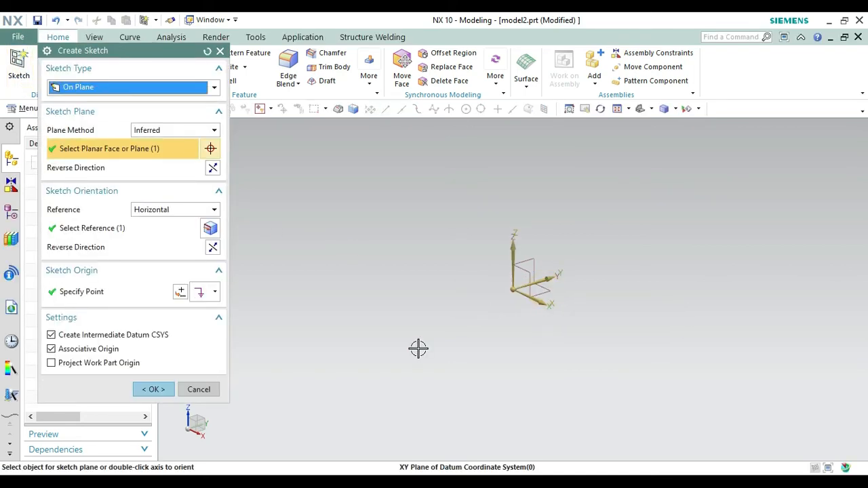
pyautogui.click(155, 390)
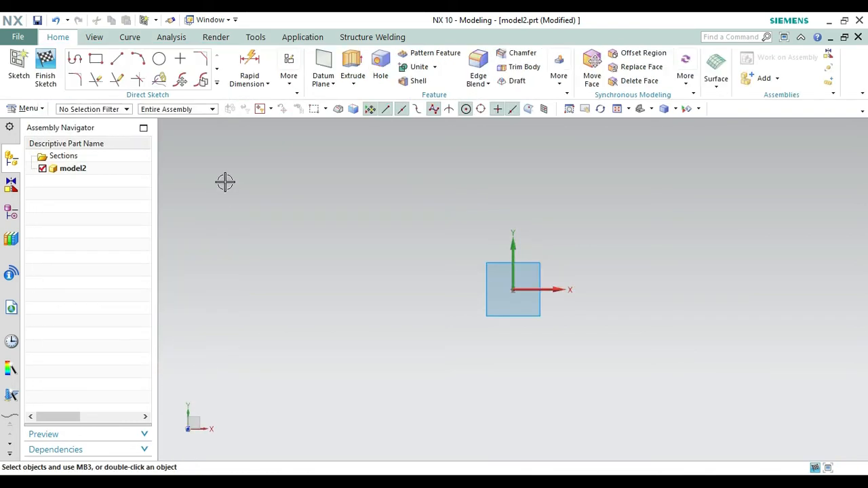
pyautogui.click(217, 82)
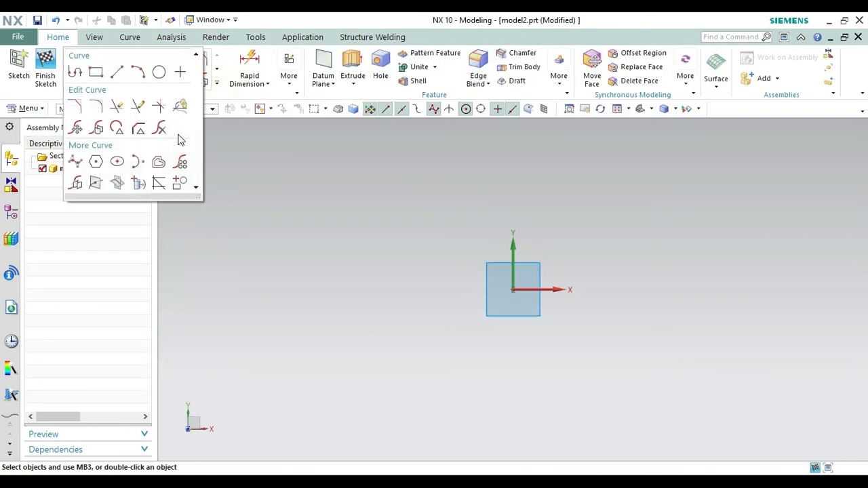
pyautogui.click(95, 168)
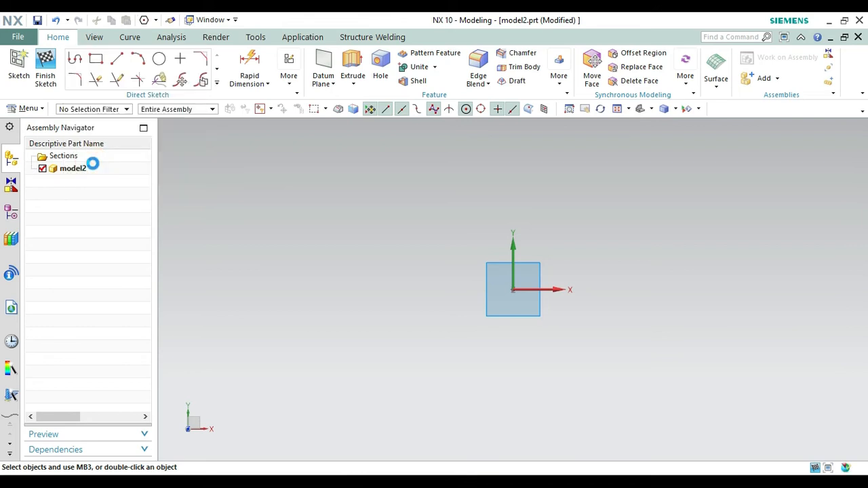
pyautogui.click(514, 292)
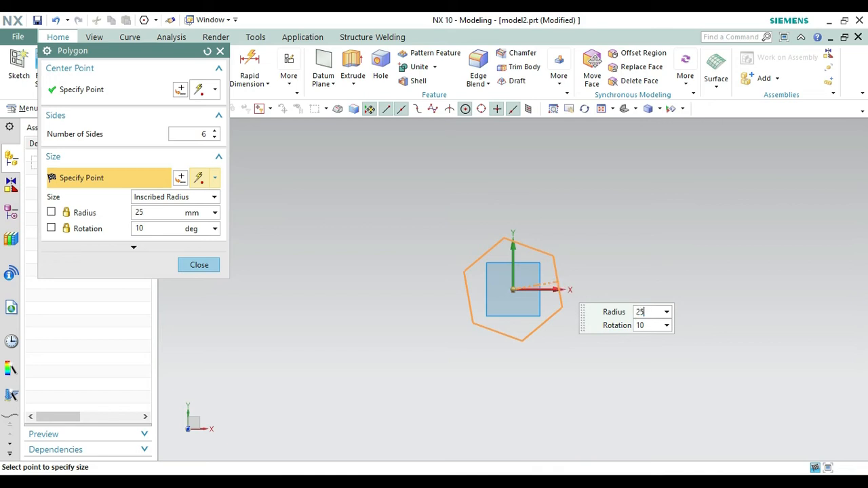
pyautogui.press('Tab')
pyautogui.write('0')
pyautogui.press('Return')
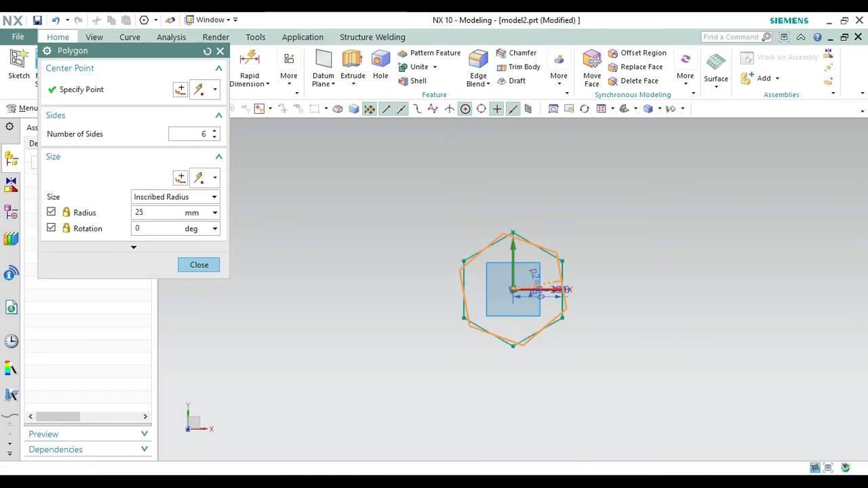
pyautogui.click(220, 51)
pyautogui.click(45, 68)
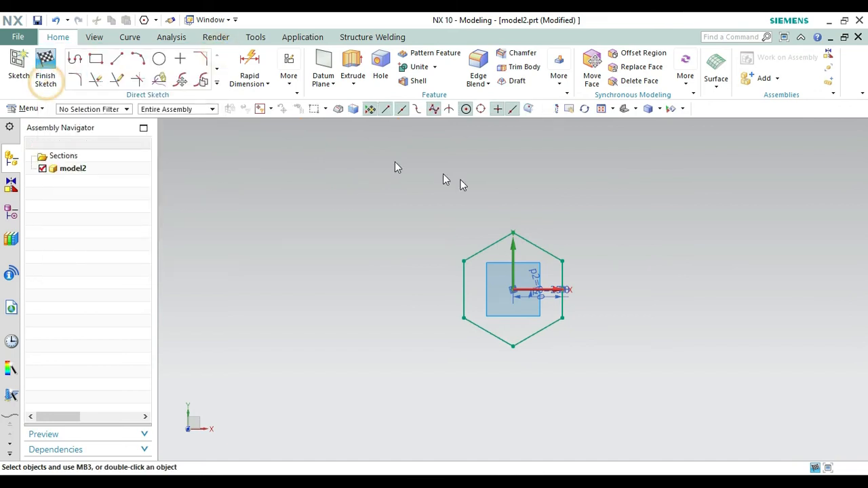
# - Extrude the hexagon sketch from 0 to 25 mm with the Boolean set to None
pyautogui.press('Home')
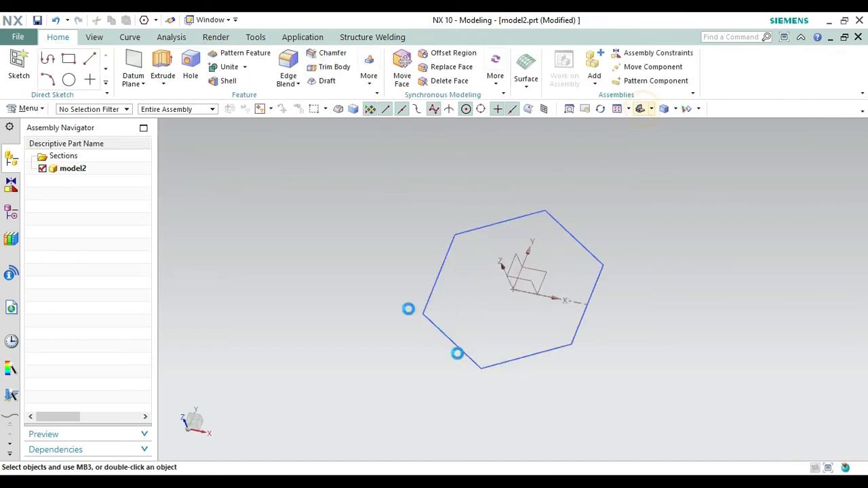
pyautogui.click(163, 65)
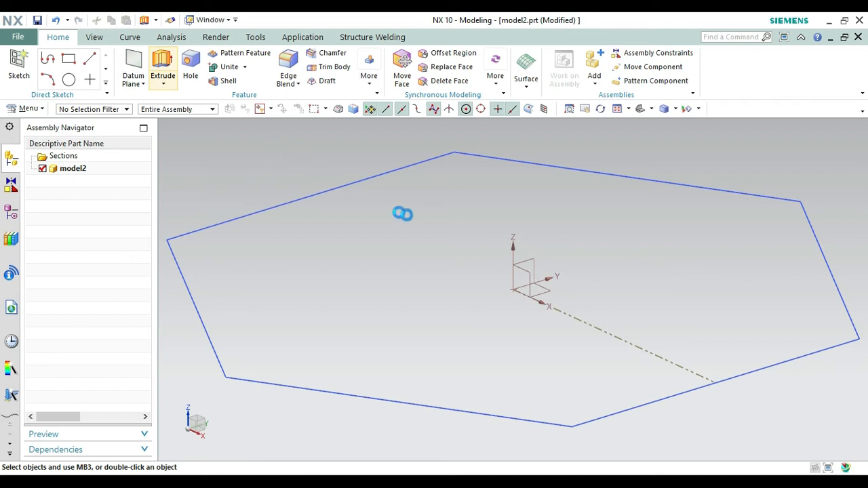
pyautogui.click(357, 184)
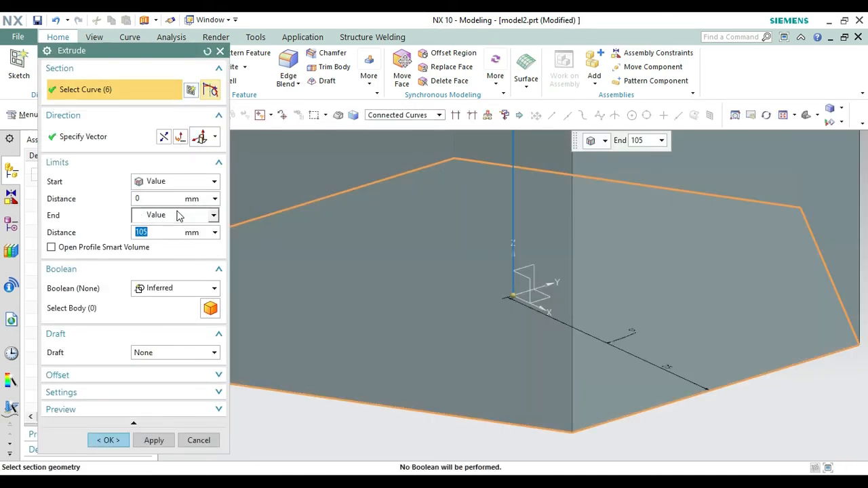
pyautogui.write('25')
pyautogui.press('Return')
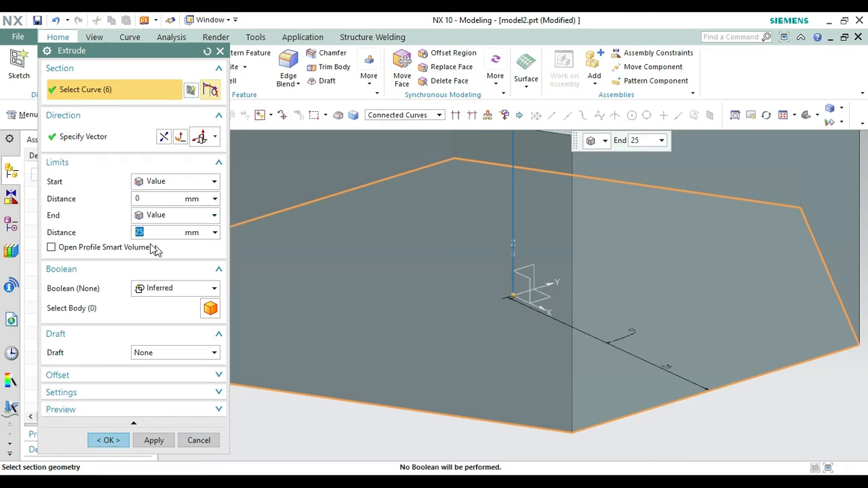
pyautogui.click(175, 290)
pyautogui.click(173, 288)
pyautogui.click(172, 288)
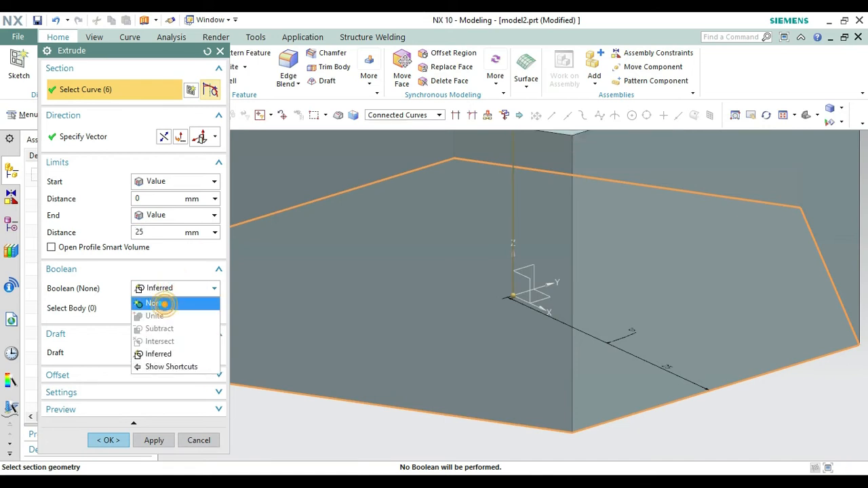
pyautogui.click(153, 303)
pyautogui.click(109, 419)
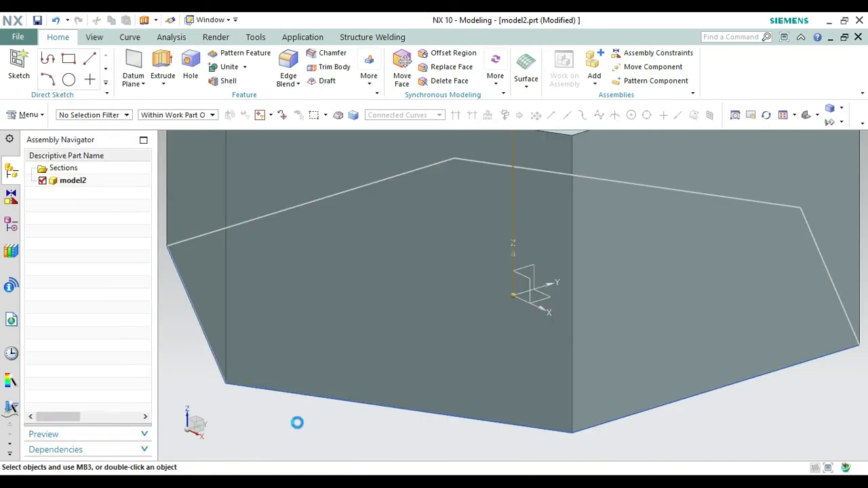
# - Start a new sketch on the top hexagonal face of the extruded block
pyautogui.rightClick(374, 406)
pyautogui.click(434, 117)
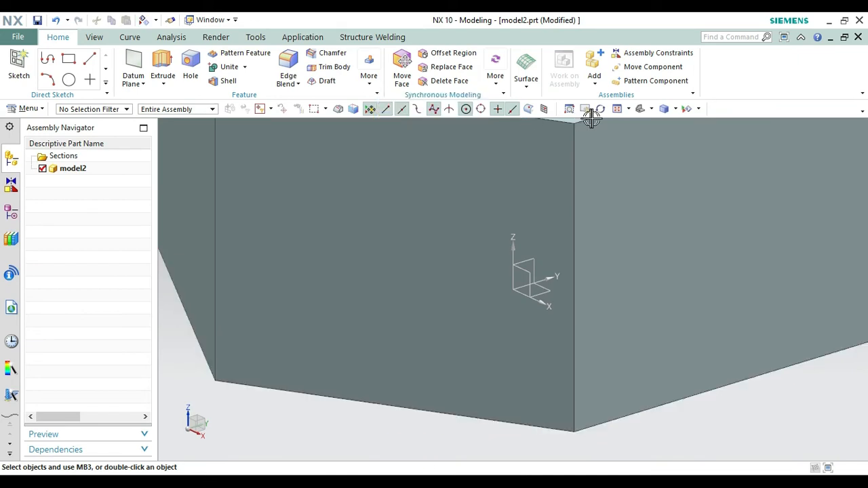
pyautogui.hotkey('ctrl', 'f')
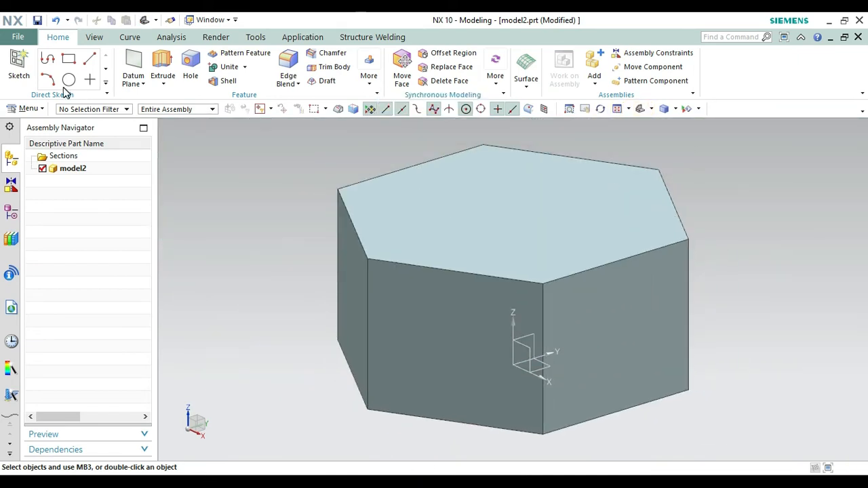
pyautogui.click(15, 62)
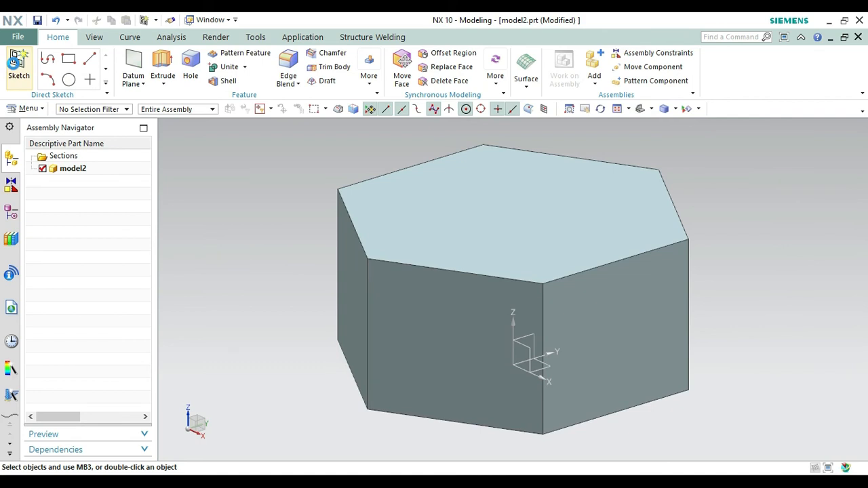
pyautogui.click(507, 189)
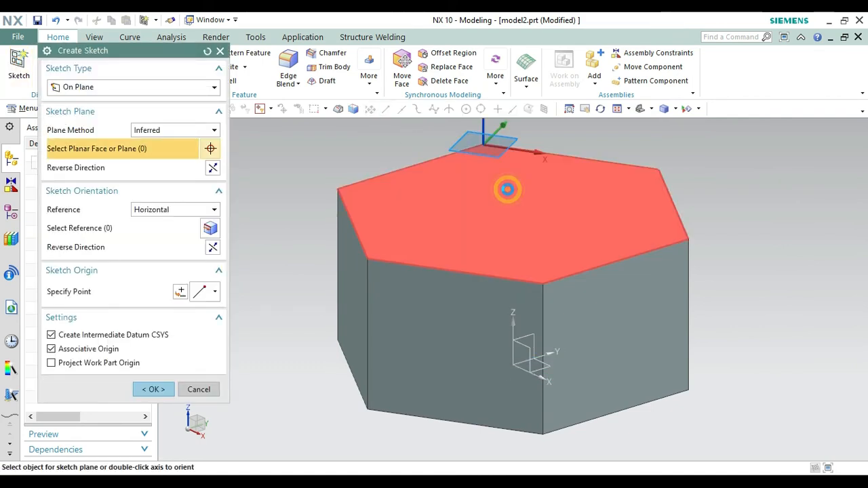
pyautogui.click(153, 389)
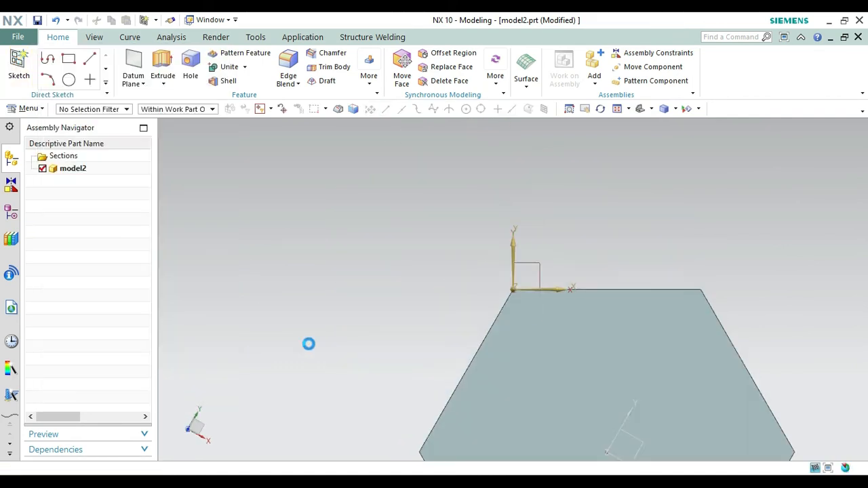
# - Draw a horizontal line across the hexagonal face between its two opposite corners, through the centre
pyautogui.rightClick(332, 245)
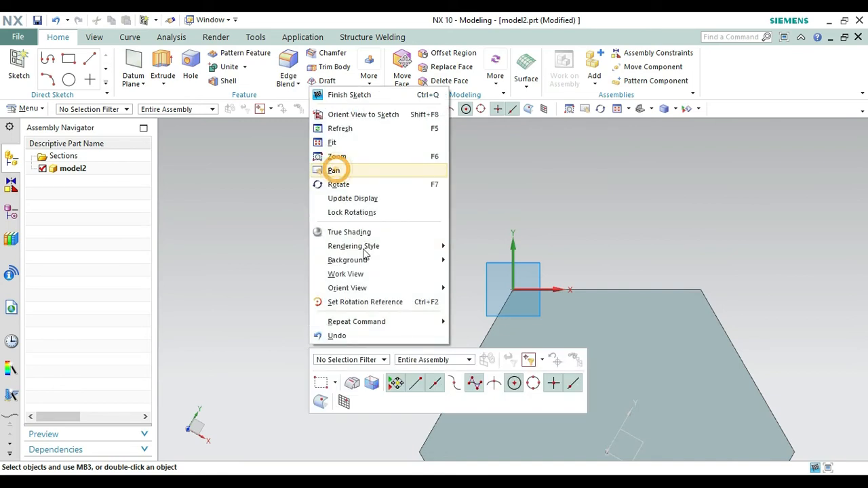
pyautogui.click(336, 171)
pyautogui.moveTo(446, 374); pyautogui.dragTo(320, 247)
pyautogui.press('Escape')
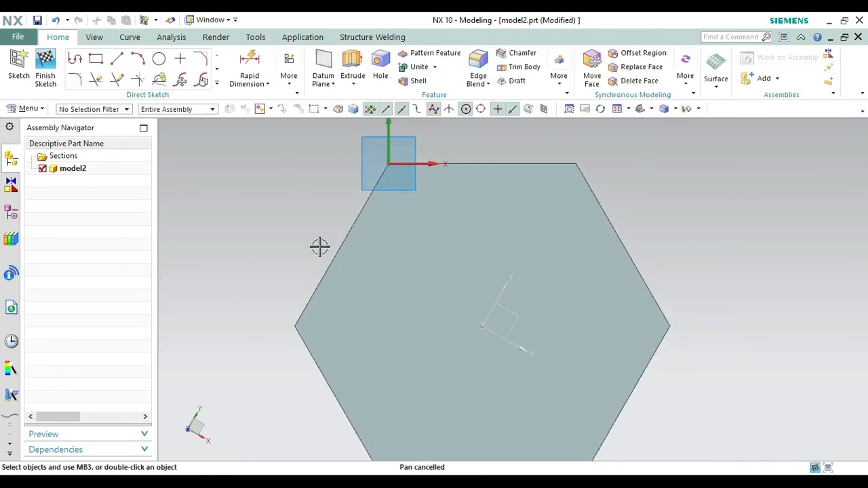
pyautogui.click(109, 52)
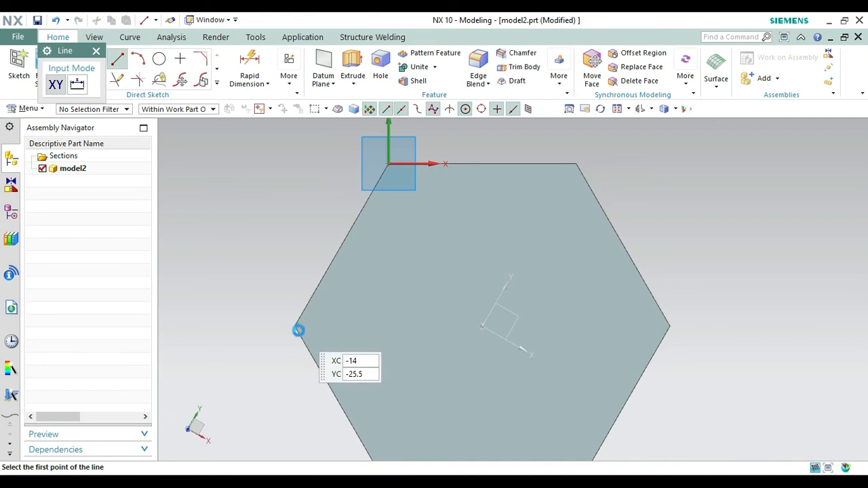
pyautogui.click(294, 327)
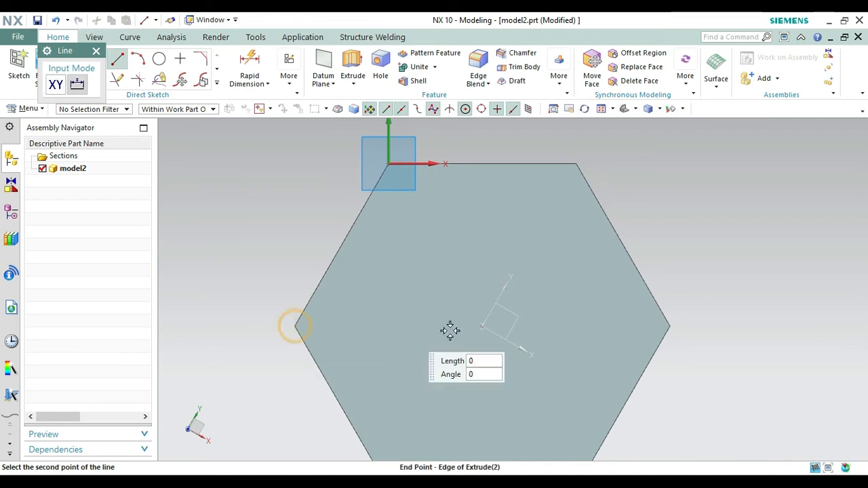
pyautogui.click(670, 327)
pyautogui.press('Escape')
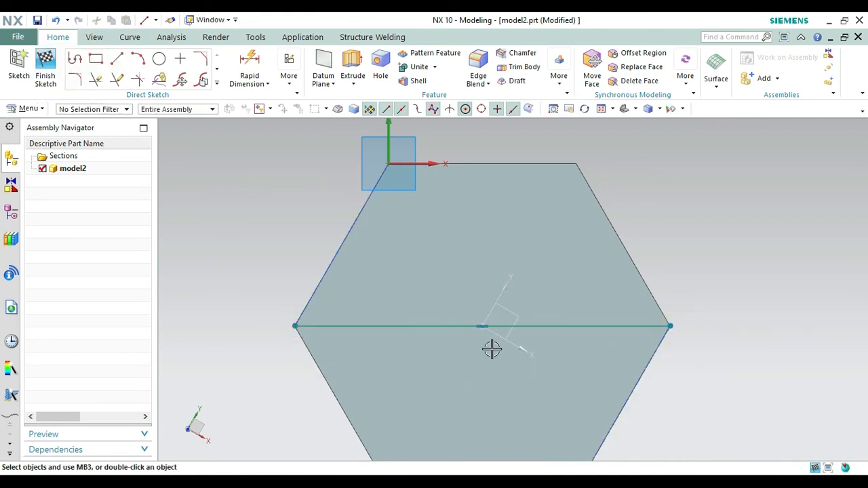
# - Draw a circle with a 25 mm diameter centred on the midpoint of the horizontal line
pyautogui.click(159, 58)
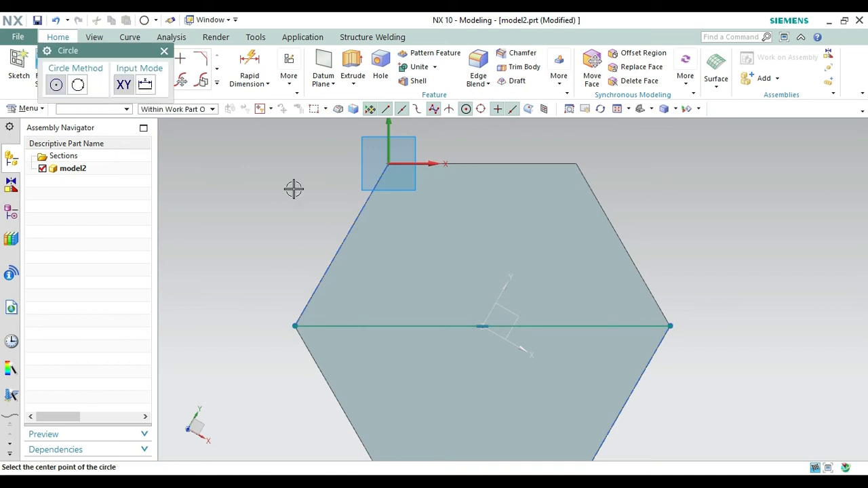
pyautogui.click(482, 326)
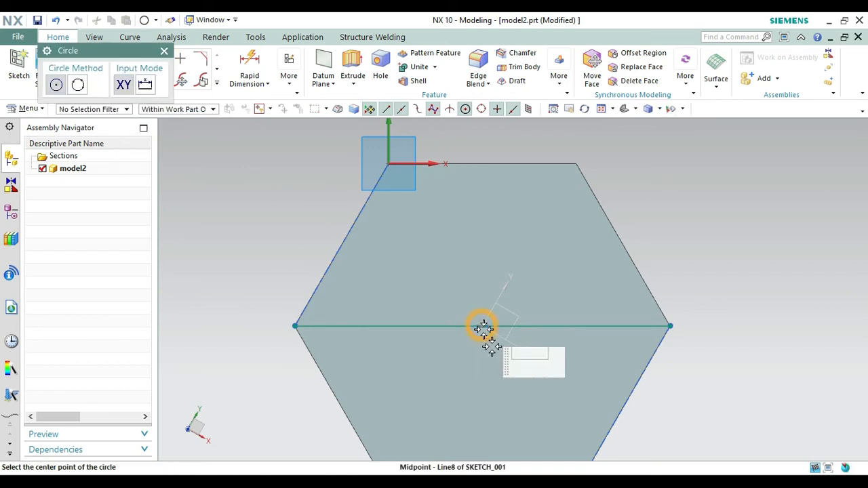
pyautogui.write('25')
pyautogui.press('Return')
pyautogui.press('Escape')
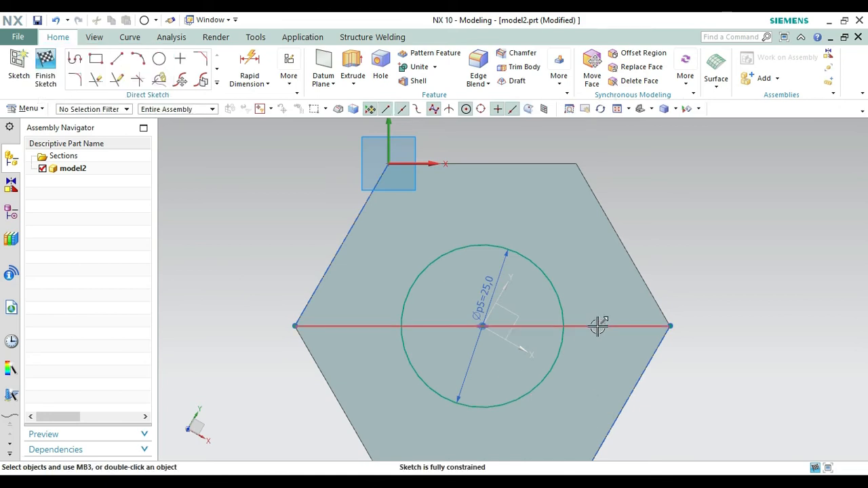
# - Convert the horizontal line to a reference line and finish the sketch
pyautogui.click(598, 326)
pyautogui.rightClick(598, 326)
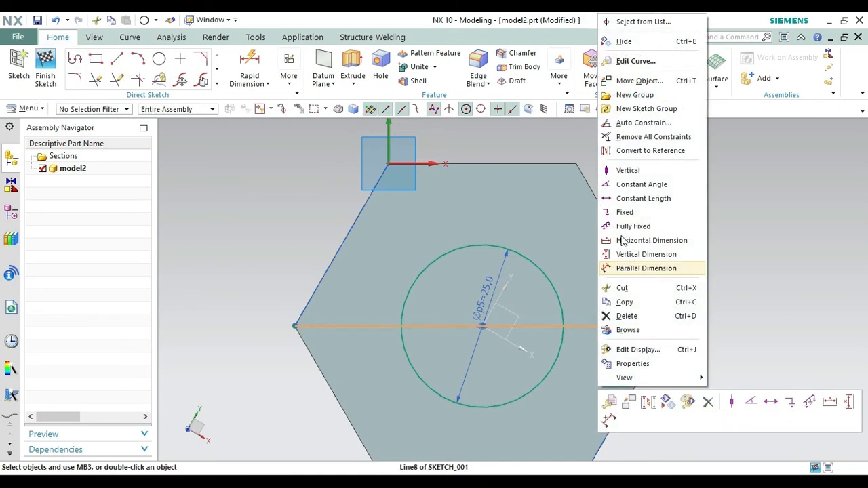
pyautogui.click(623, 156)
pyautogui.click(44, 74)
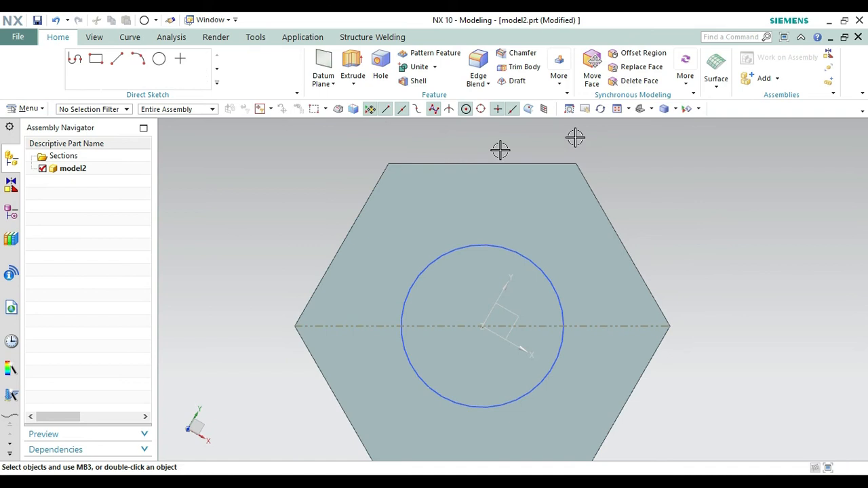
# - Extrude the circle downward with the end limit Until Next and Boolean Subtract to cut a hole through the hexagonal block
pyautogui.click(639, 109)
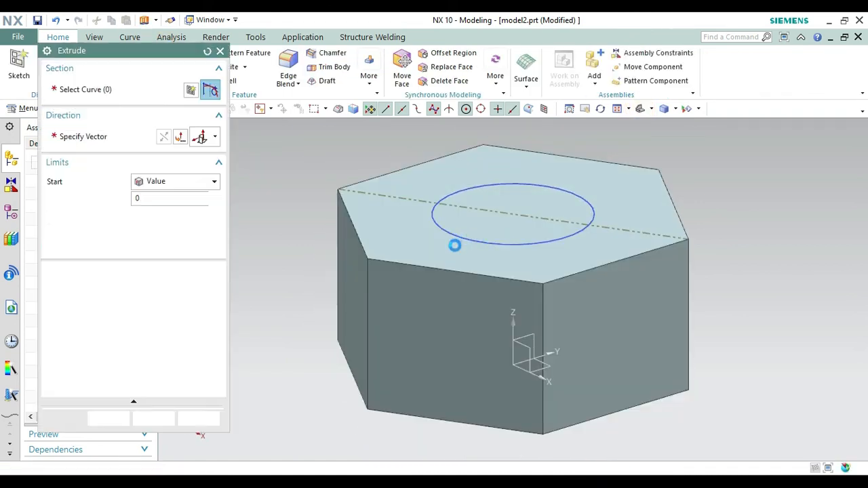
pyautogui.click(491, 248)
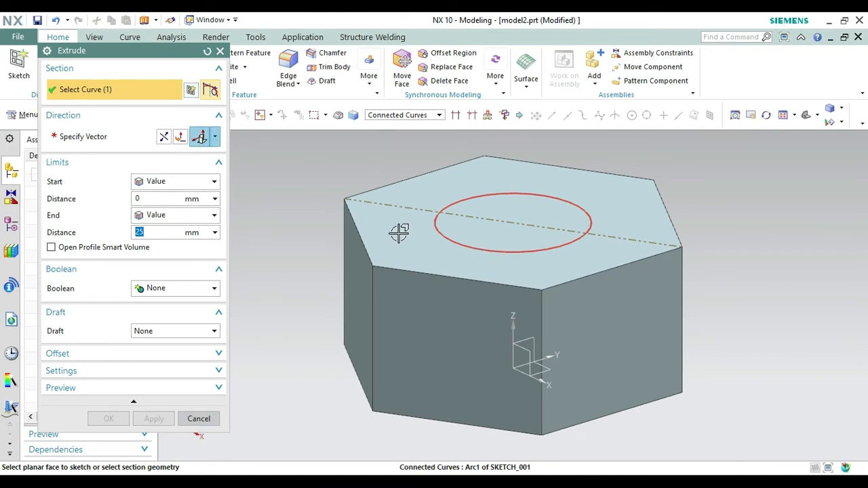
pyautogui.click(162, 138)
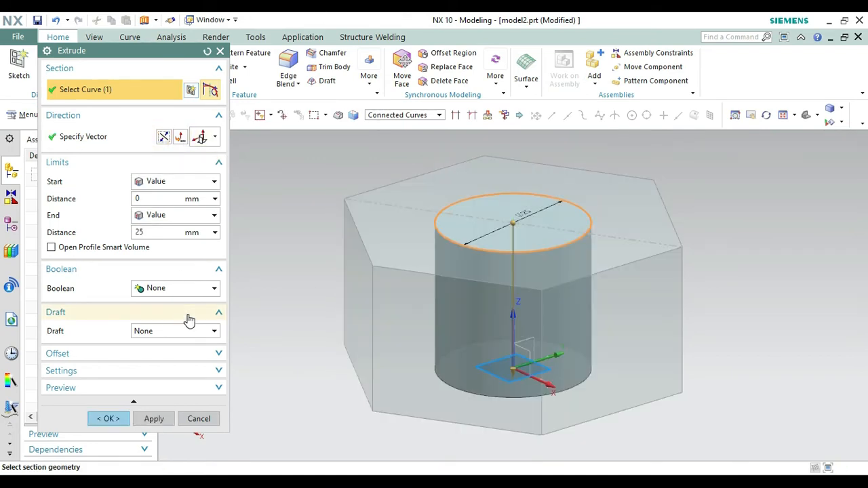
pyautogui.click(178, 292)
pyautogui.click(159, 328)
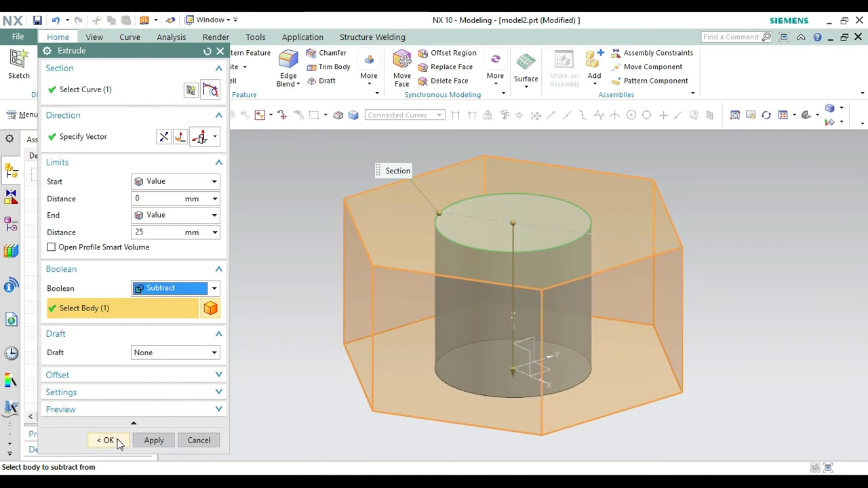
pyautogui.click(163, 215)
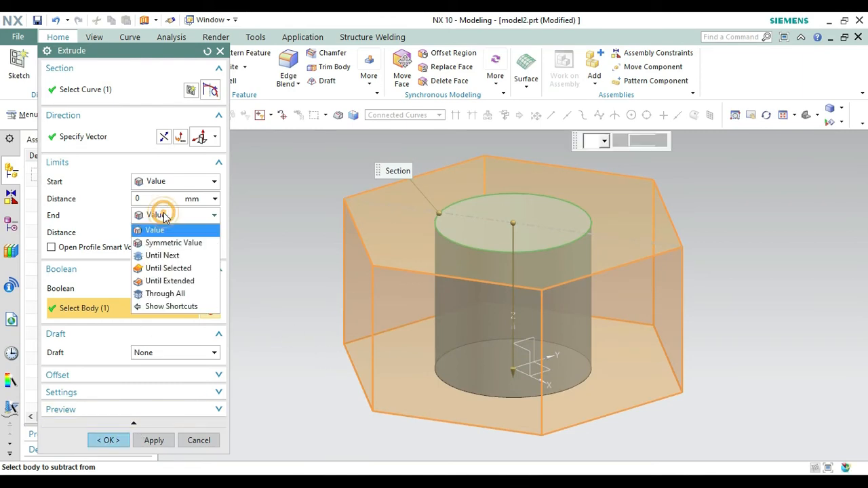
pyautogui.click(161, 254)
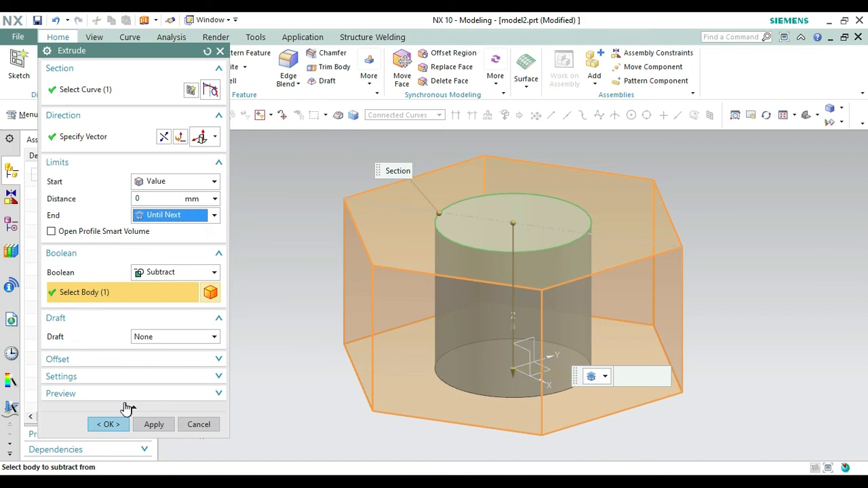
pyautogui.click(108, 438)
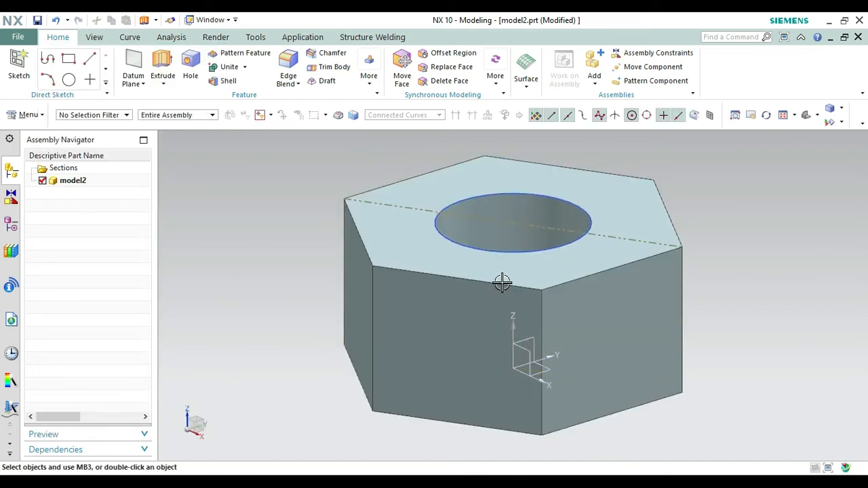
# - Hide the sketch of the circle and reference line on the nut's upper hexagonal face
pyautogui.click(505, 245)
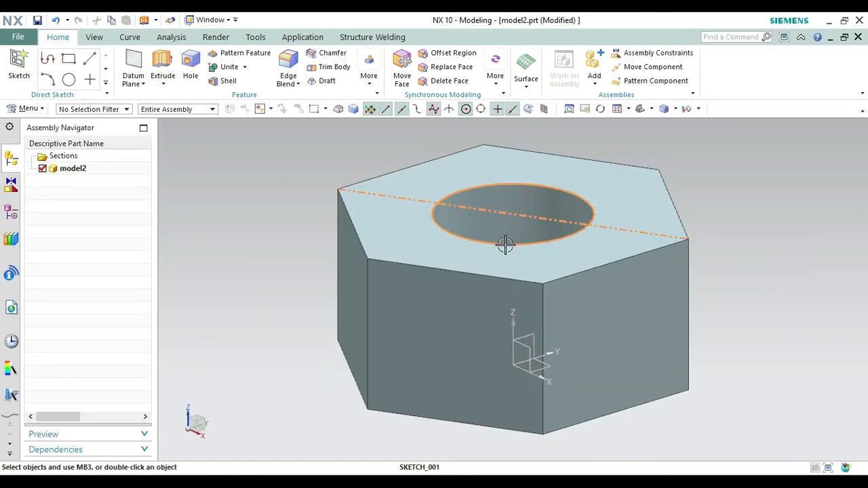
pyautogui.rightClick(505, 244)
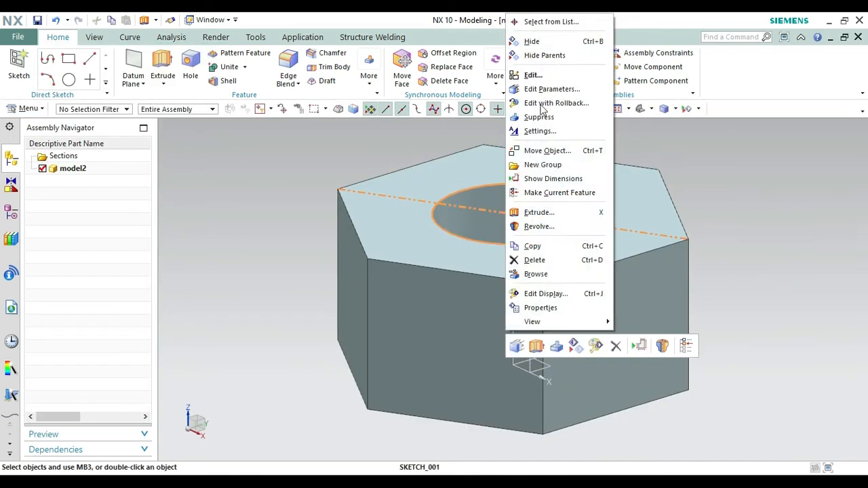
pyautogui.click(533, 42)
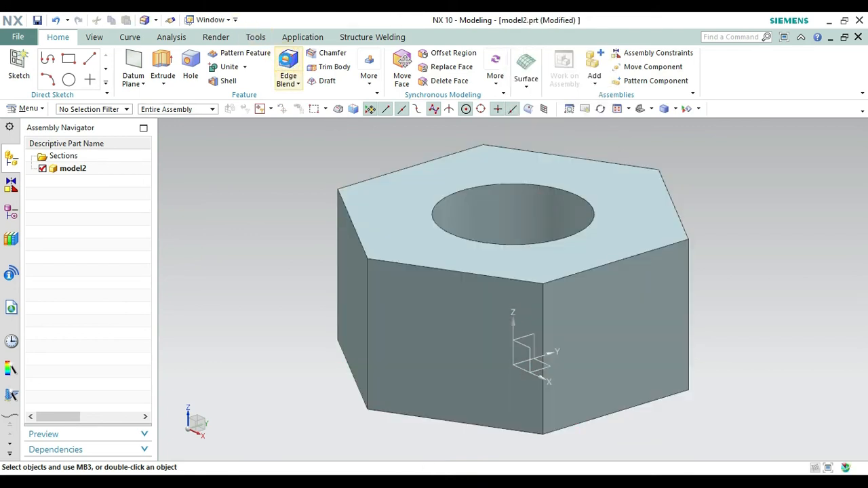
# - Apply an Edge Blend with a 1 mm radius to the nut's six vertical corner edges
pyautogui.click(288, 68)
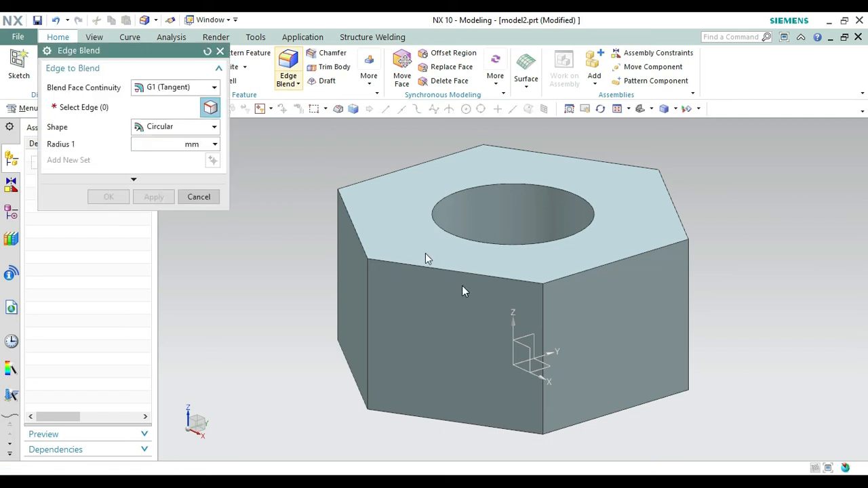
pyautogui.click(543, 305)
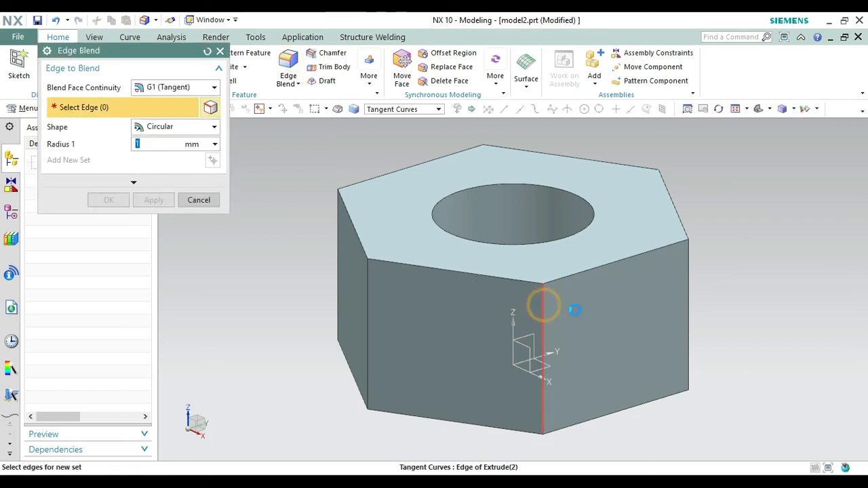
pyautogui.click(689, 312)
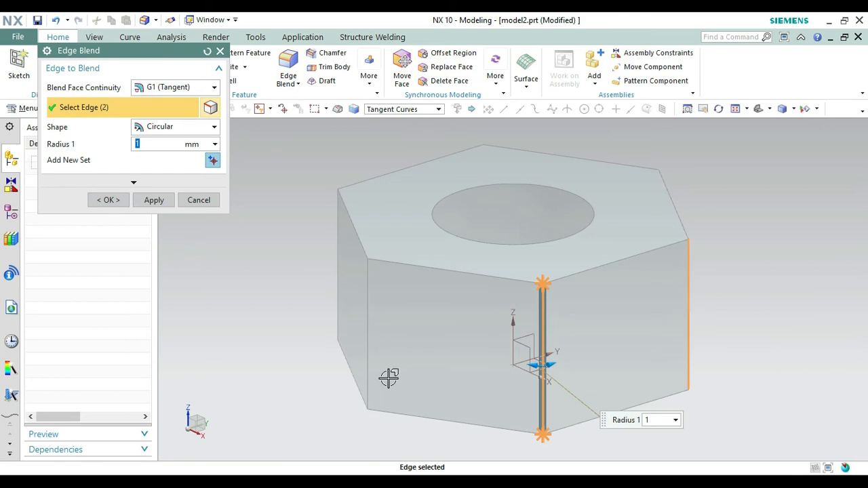
pyautogui.click(368, 352)
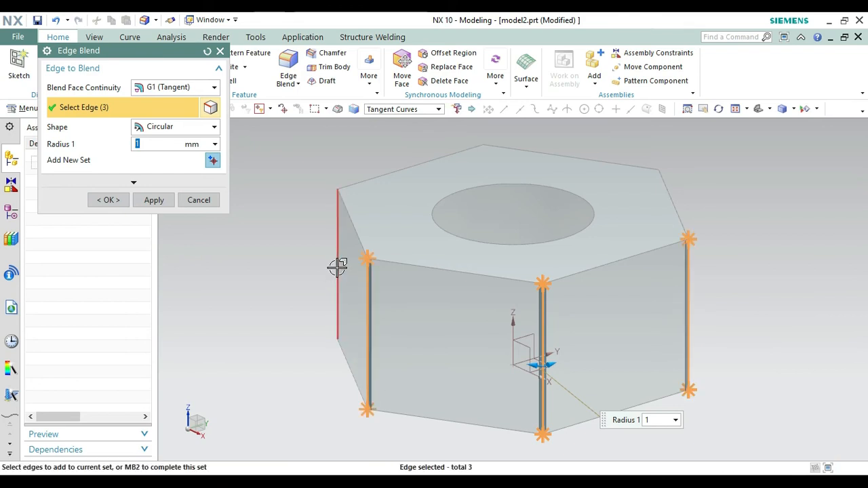
pyautogui.click(337, 267)
pyautogui.rightClick(783, 251)
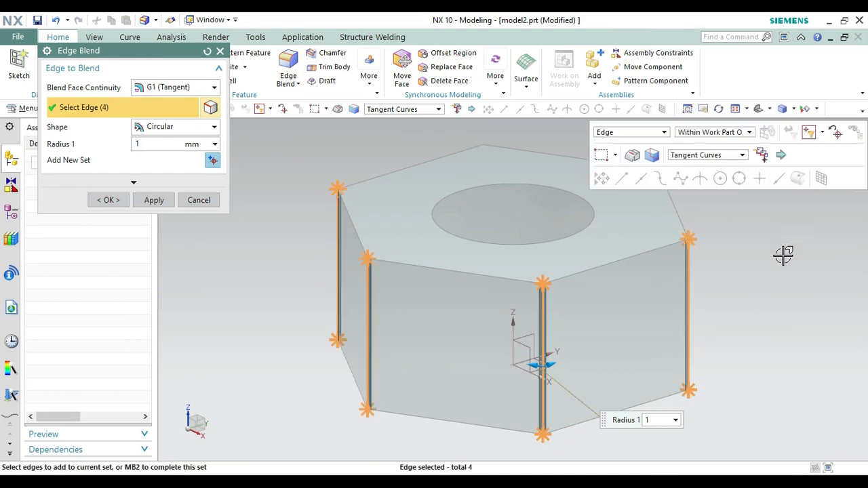
pyautogui.click(770, 303)
pyautogui.moveTo(770, 304); pyautogui.dragTo(645, 296)
pyautogui.click(641, 293)
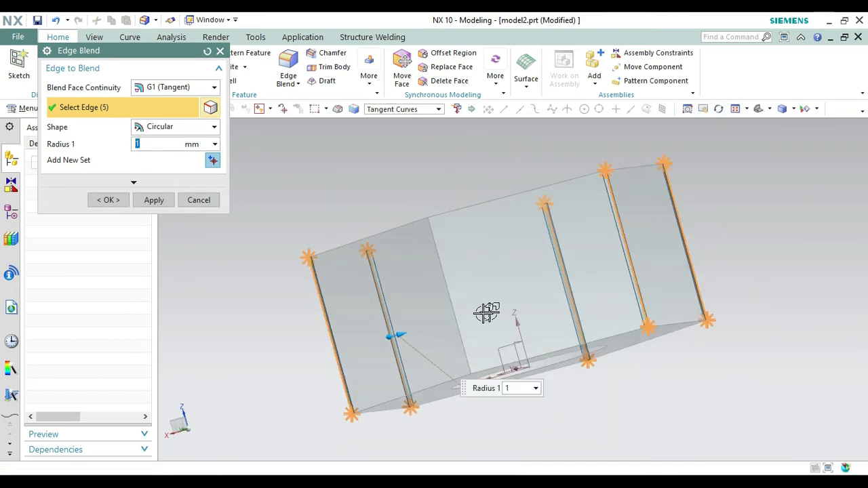
pyautogui.click(451, 313)
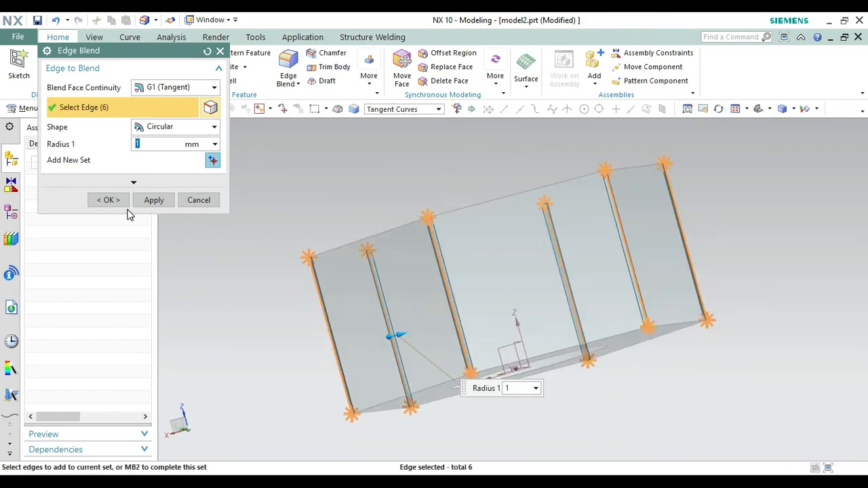
pyautogui.click(108, 200)
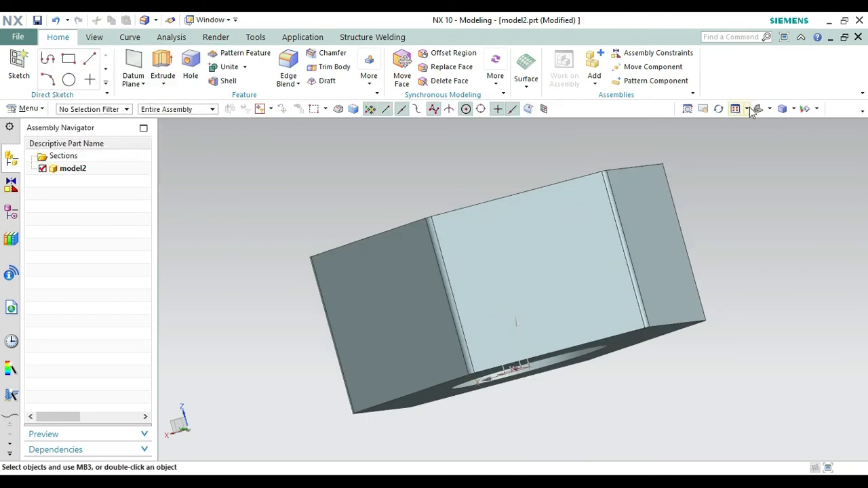
# - Cut a detailed right-hand thread with a 3.125 mm pitch into the cylindrical face of the nut's hole
pyautogui.click(641, 110)
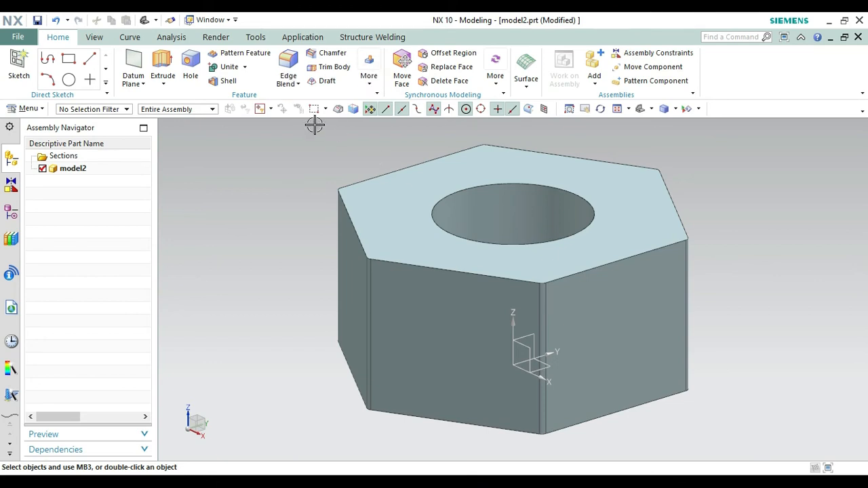
pyautogui.click(369, 71)
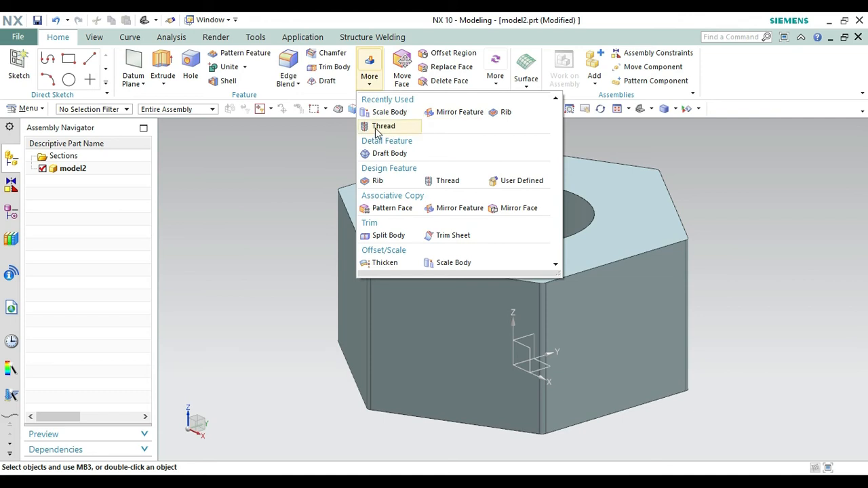
pyautogui.click(378, 128)
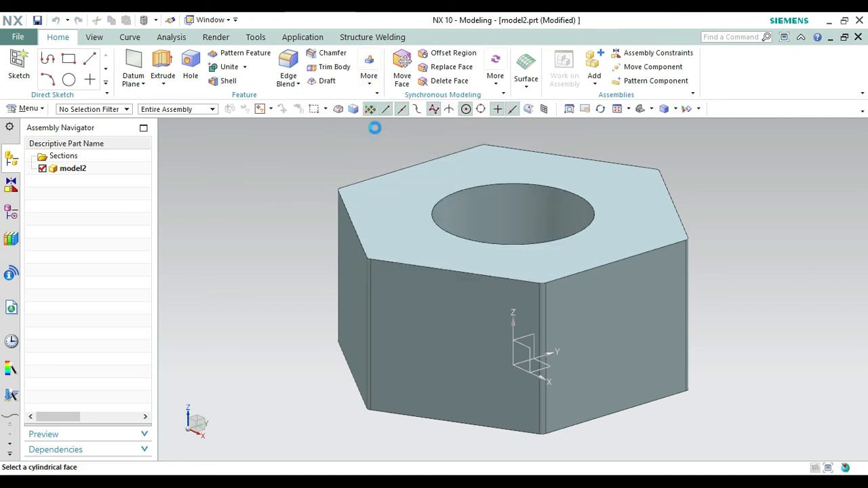
pyautogui.click(498, 214)
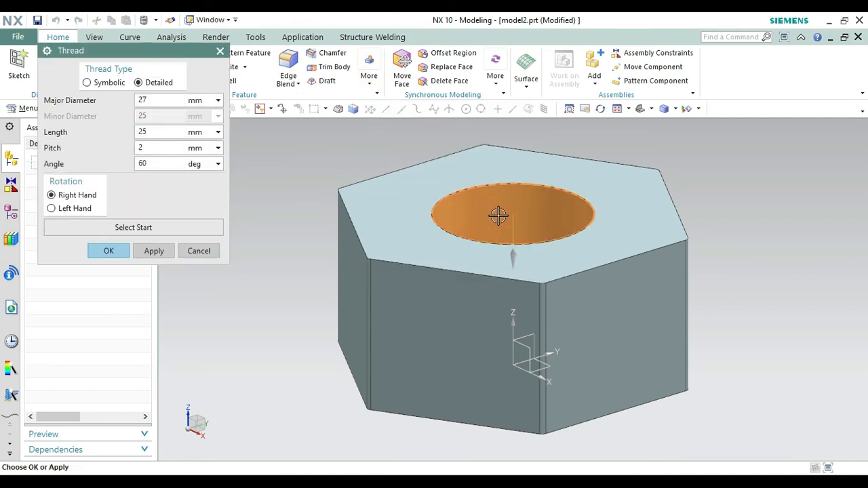
pyautogui.click(147, 152)
pyautogui.press('BackSpace')
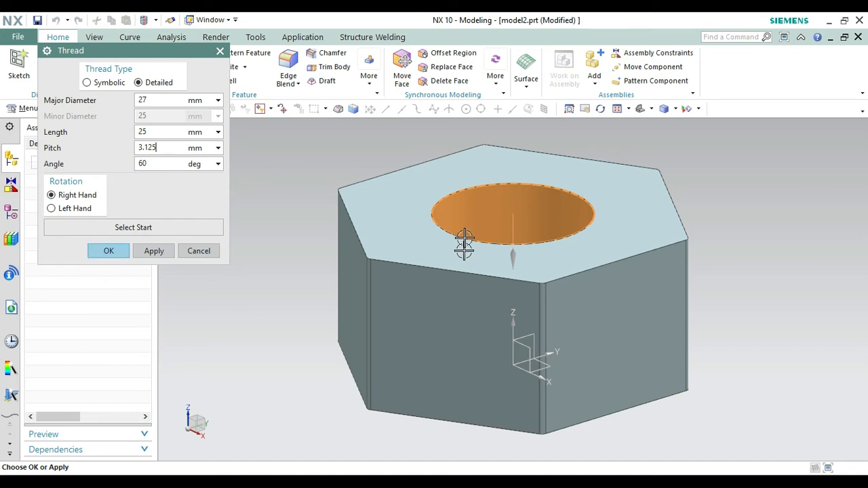
pyautogui.click(153, 133)
pyautogui.click(111, 252)
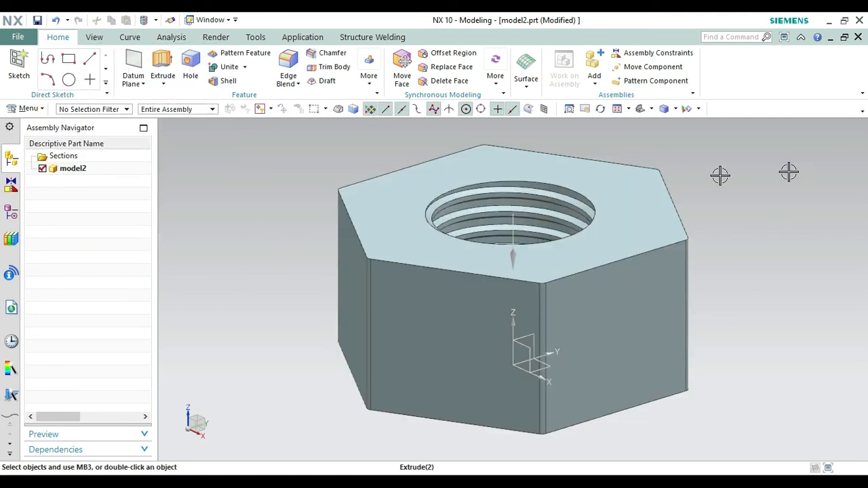
pyautogui.rightClick(773, 226)
pyautogui.click(760, 239)
pyautogui.moveTo(759, 232); pyautogui.dragTo(742, 257)
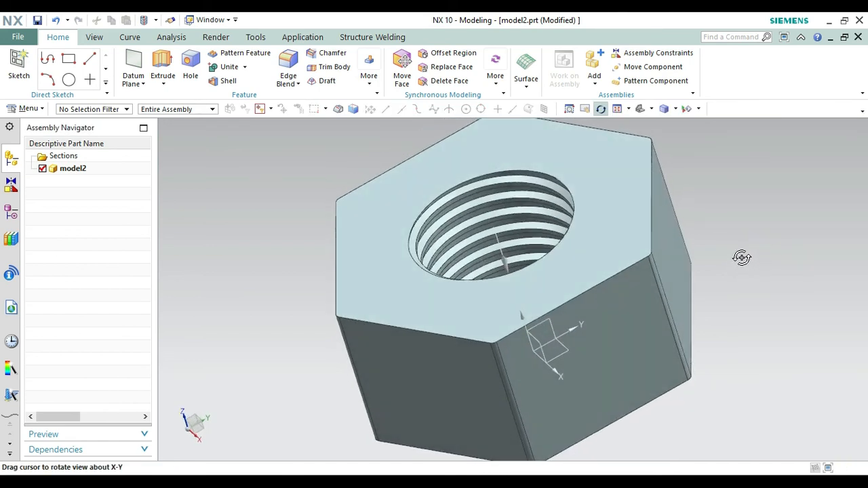
pyautogui.press('Escape')
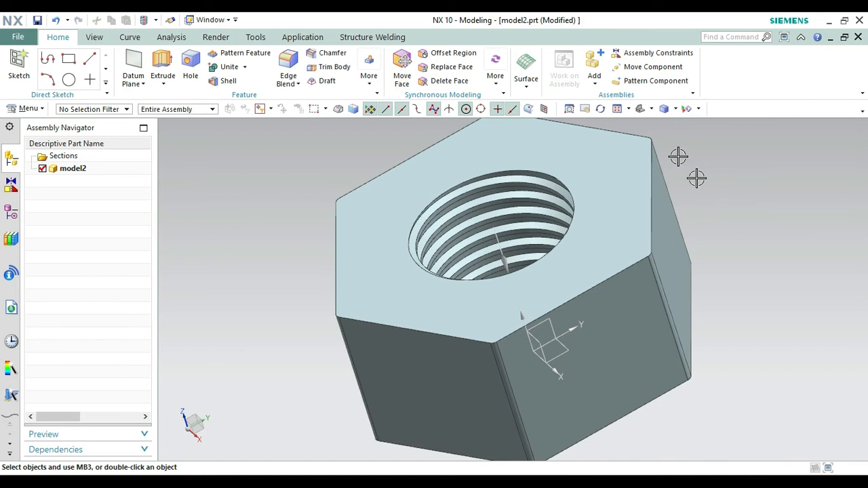
pyautogui.click(640, 109)
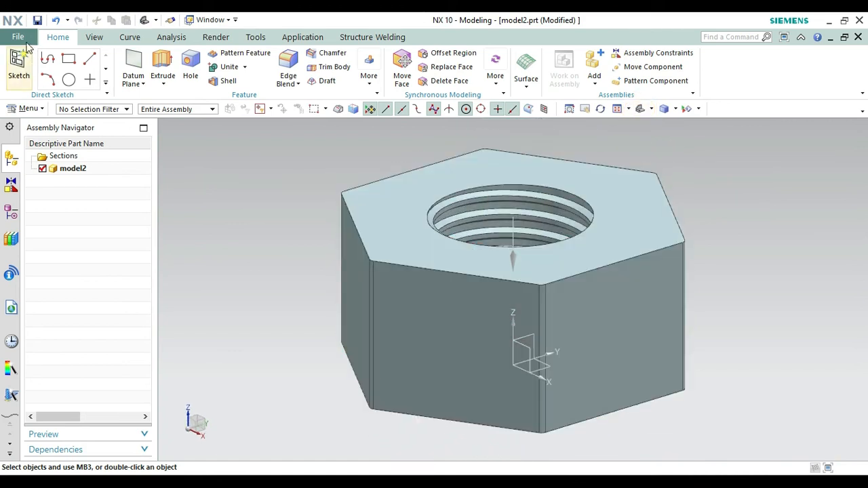
# - Try to save the nut part under the name Bolt in the YOUTUBE NX folder
pyautogui.click(17, 37)
pyautogui.moveTo(95, 119)
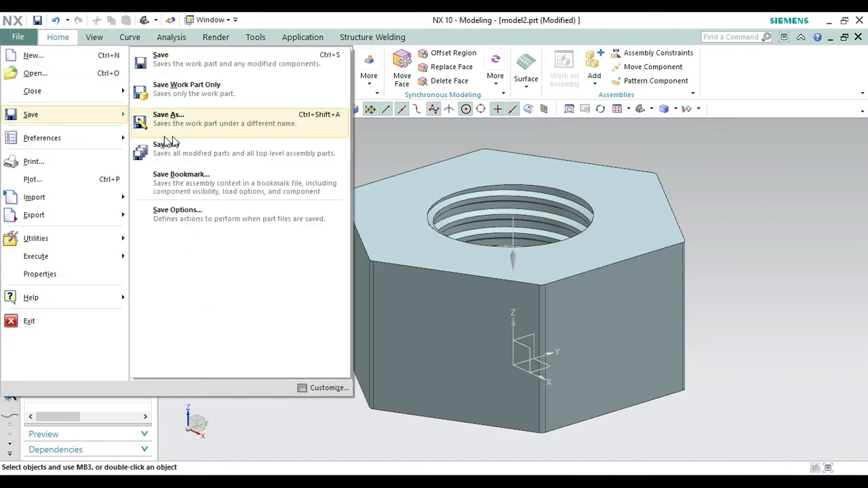
pyautogui.click(173, 125)
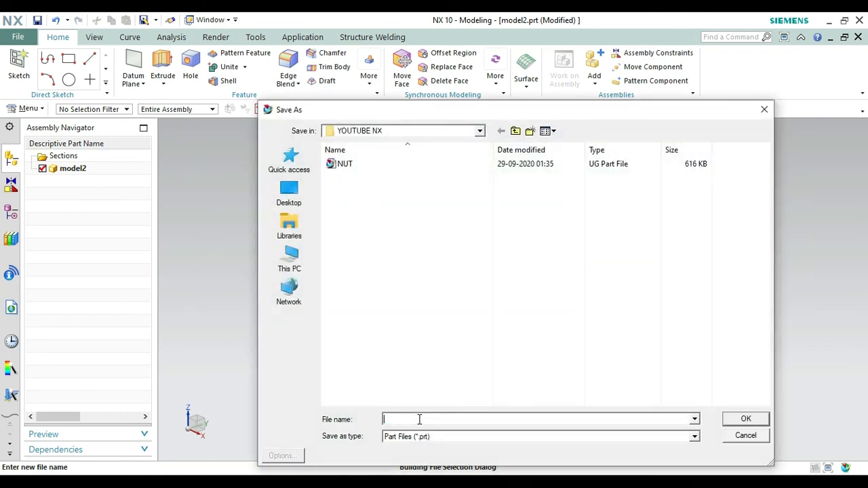
pyautogui.write('Bult')
pyautogui.press('BackSpace')
pyautogui.press('BackSpace')
pyautogui.press('BackSpace')
pyautogui.write('ol')
pyautogui.click(743, 418)
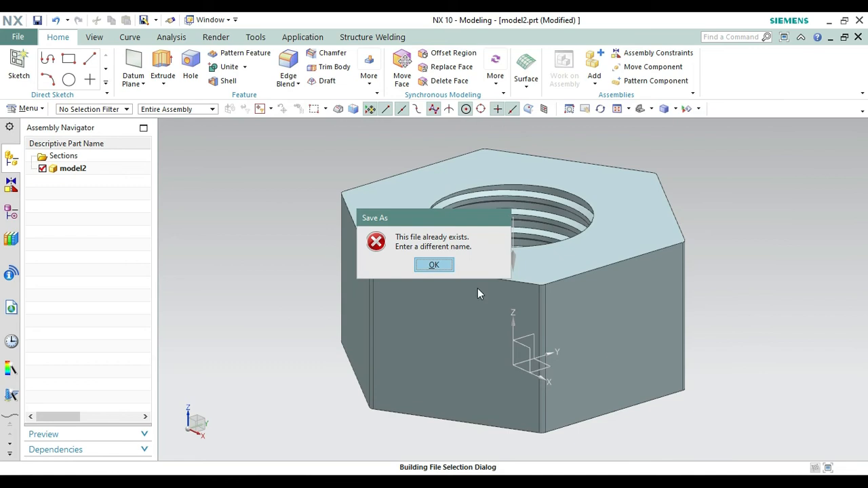
pyautogui.click(434, 265)
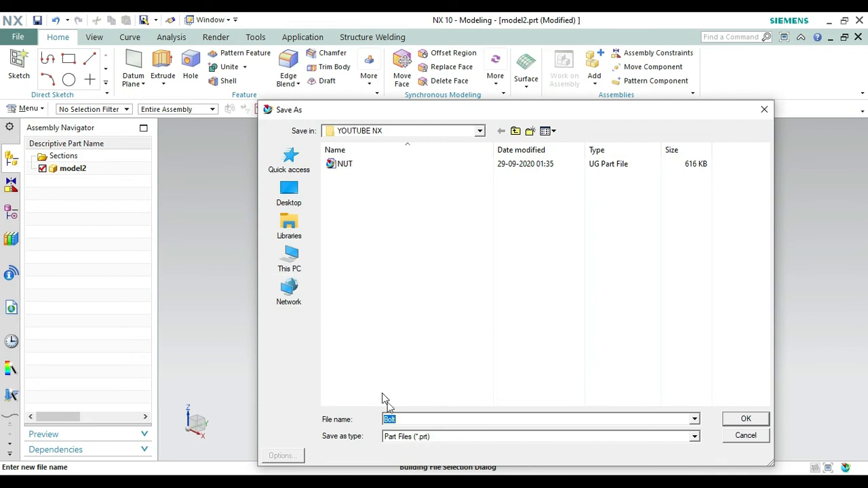
# - Save the nut part as Bolt 1 in the YOUTUBE NX folder
pyautogui.press('BackSpace')
pyautogui.write('Bolt 1')
pyautogui.click(745, 418)
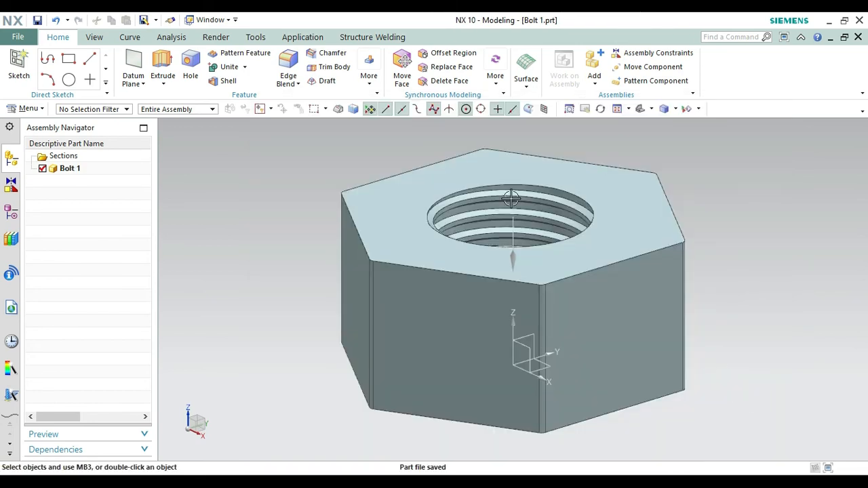
# - Create a new file from the Assembly template in millimetres
pyautogui.click(17, 37)
pyautogui.click(28, 56)
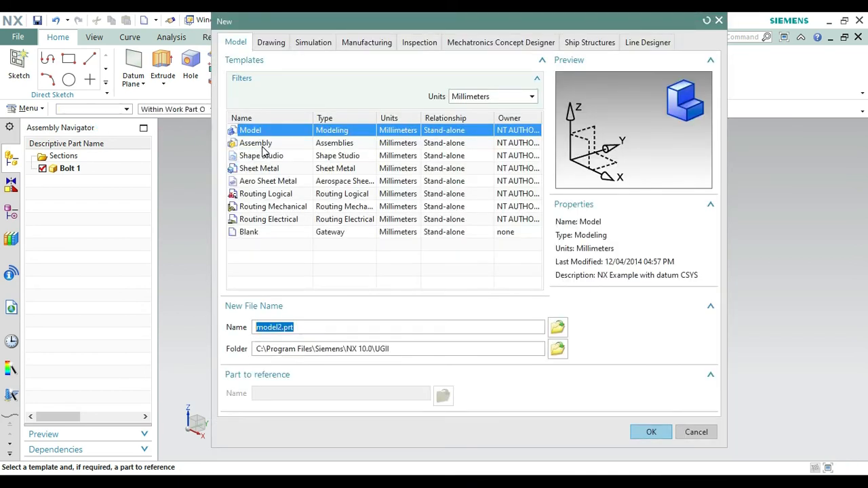
pyautogui.click(257, 142)
pyautogui.click(652, 432)
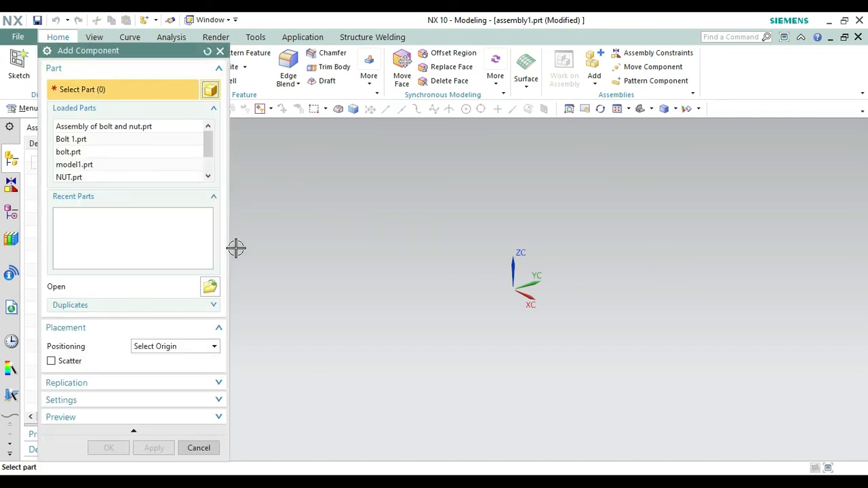
# - Add the NUT part from the YOUTUBE NX folder as a component, positioned by Select Origin at X, Y and Z 0
pyautogui.click(211, 288)
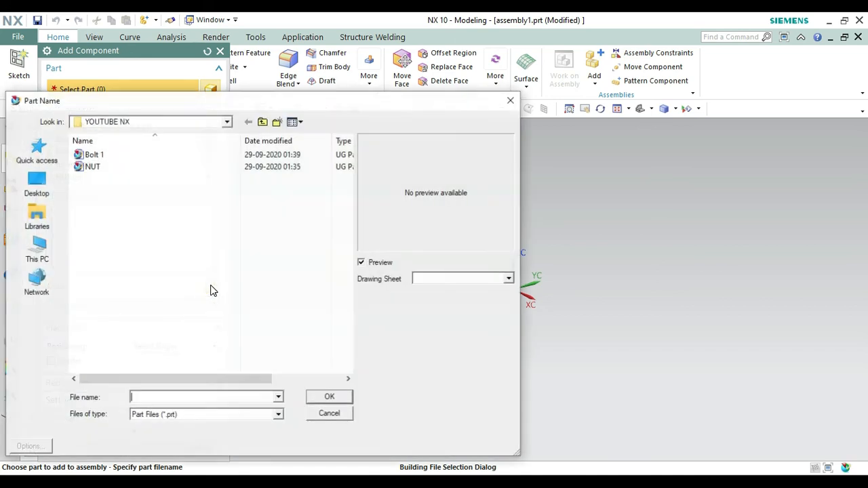
pyautogui.click(115, 166)
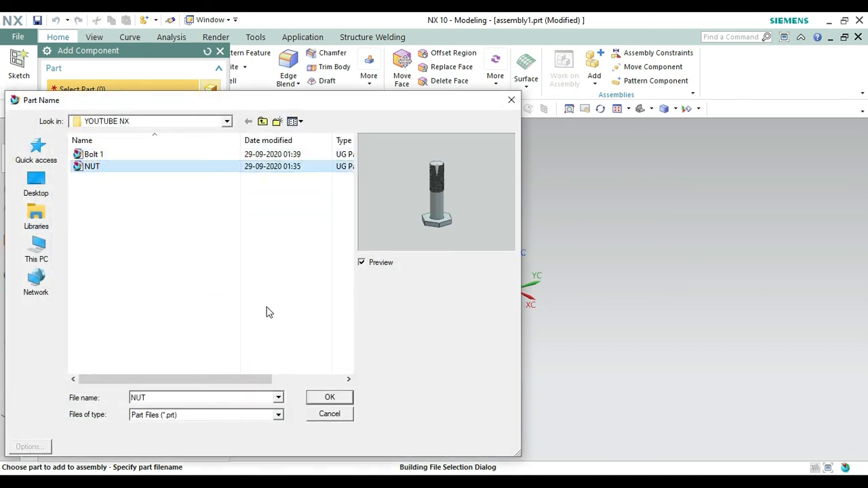
pyautogui.click(330, 397)
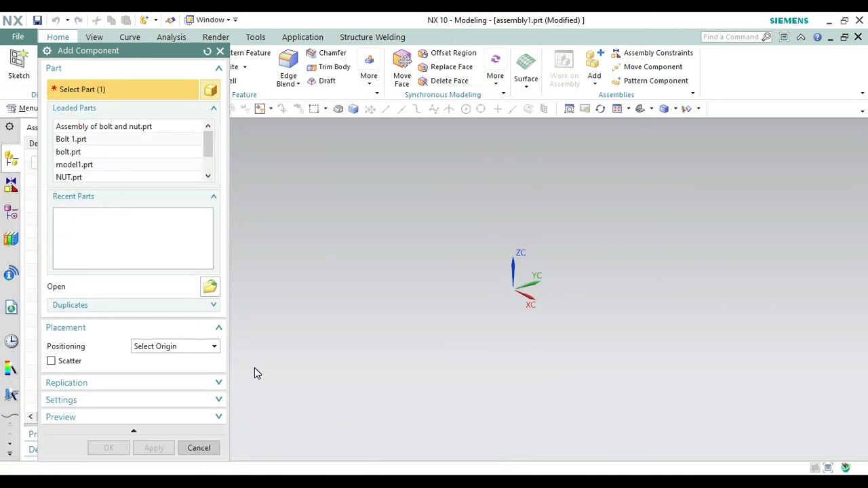
pyautogui.click(161, 347)
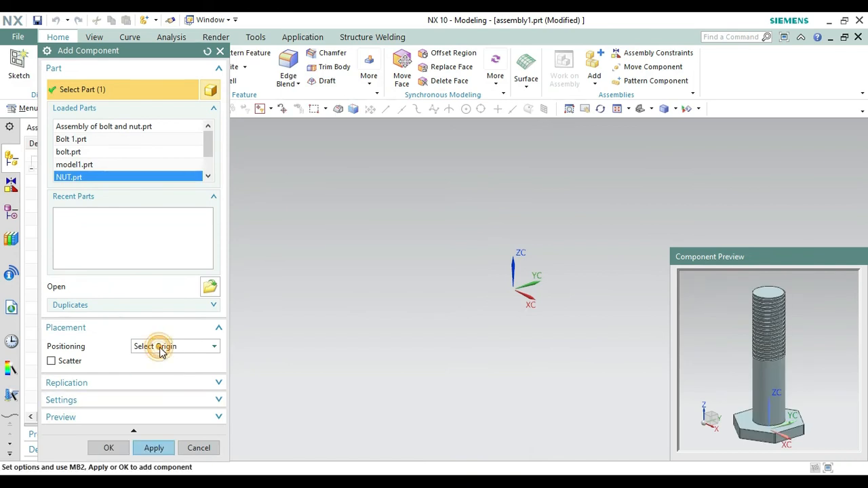
pyautogui.click(111, 447)
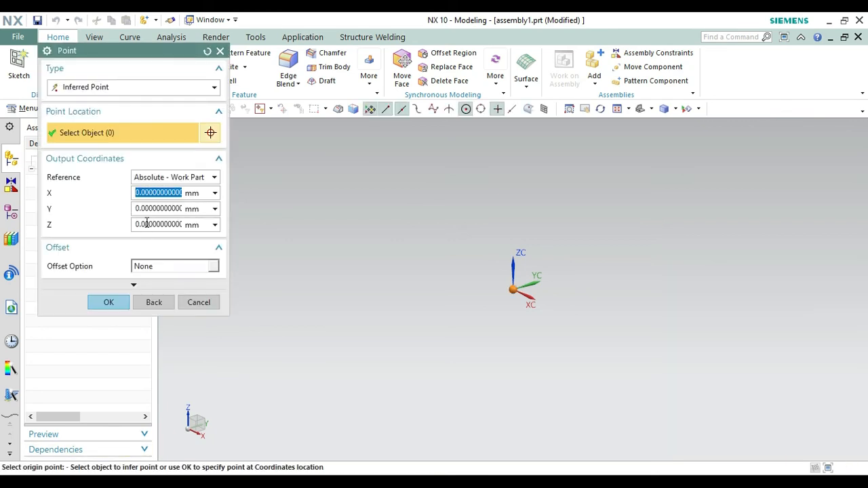
pyautogui.click(121, 306)
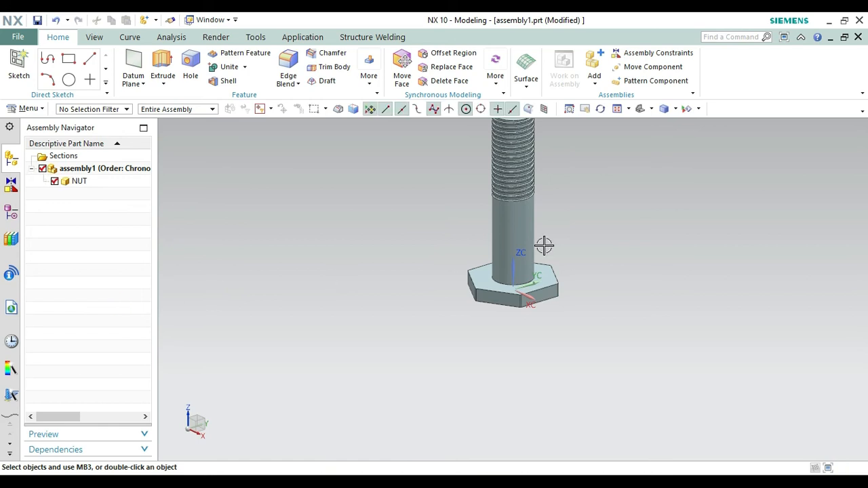
# - Add the Bolt 1 part from the YOUTUBE NX folder as a component, positioned by Select Origin at X, Y and Z 0
pyautogui.click(640, 109)
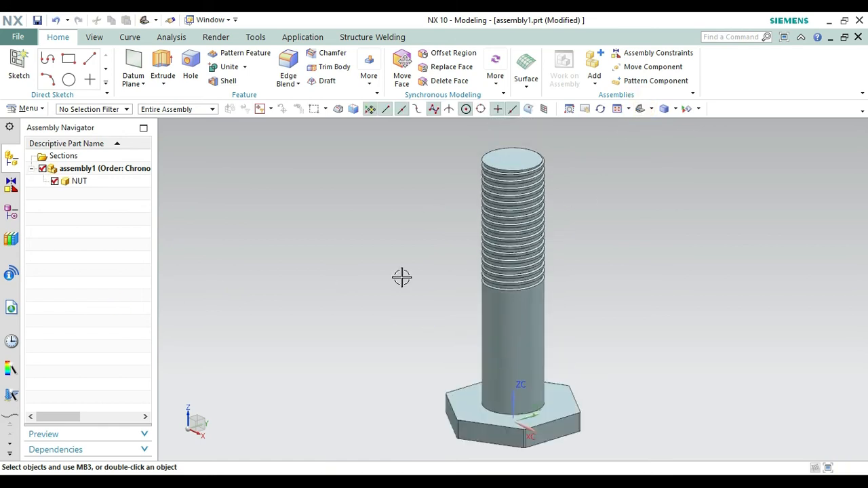
pyautogui.click(593, 63)
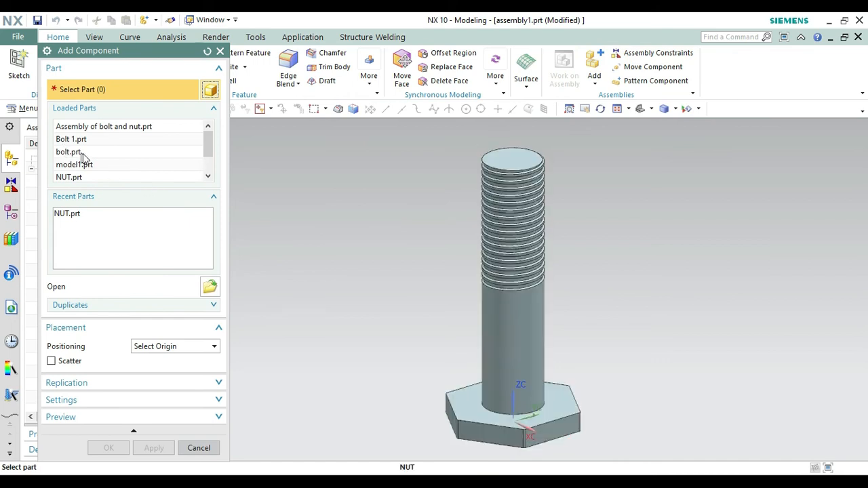
pyautogui.click(210, 286)
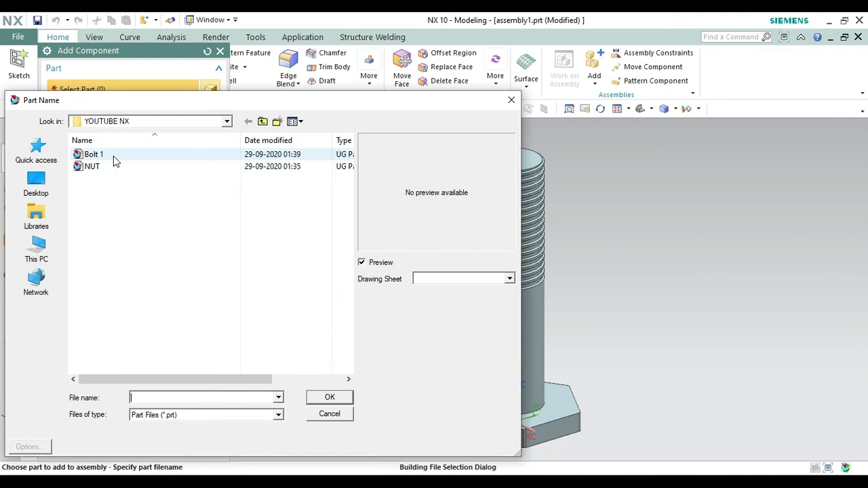
pyautogui.click(114, 157)
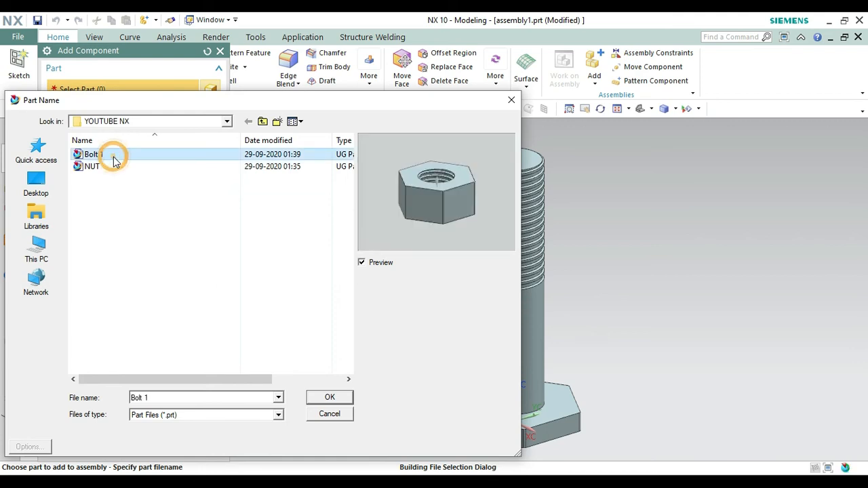
pyautogui.click(329, 399)
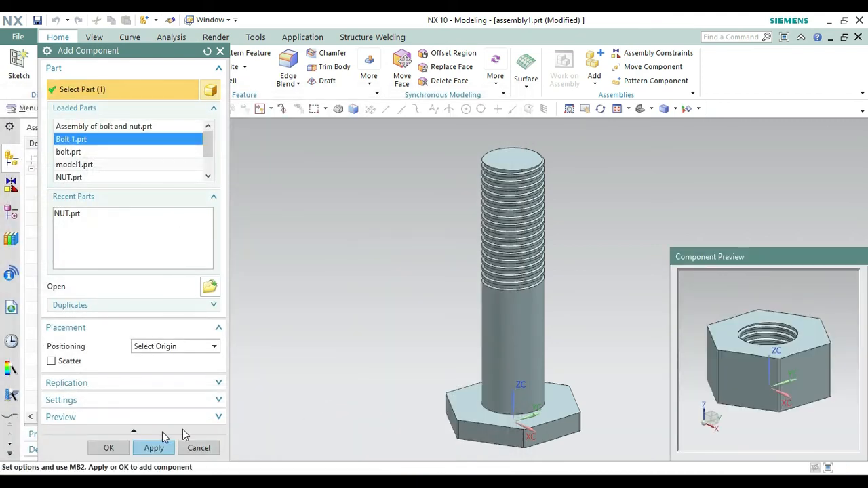
pyautogui.click(108, 447)
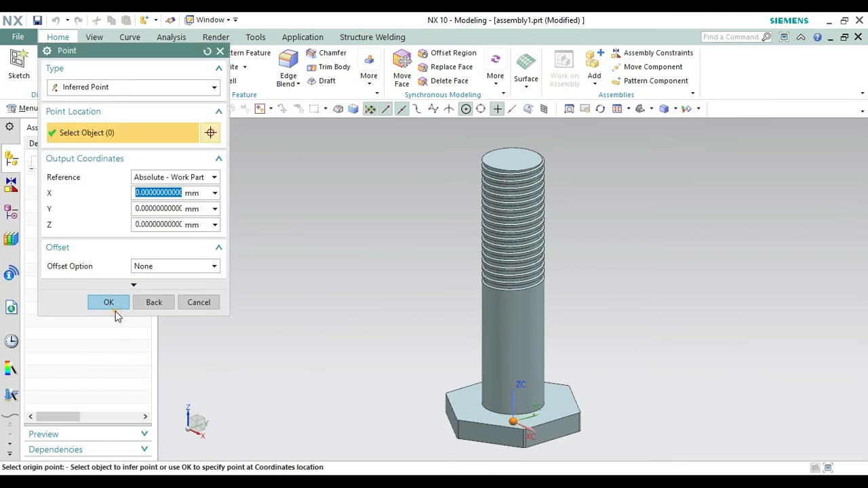
pyautogui.click(115, 312)
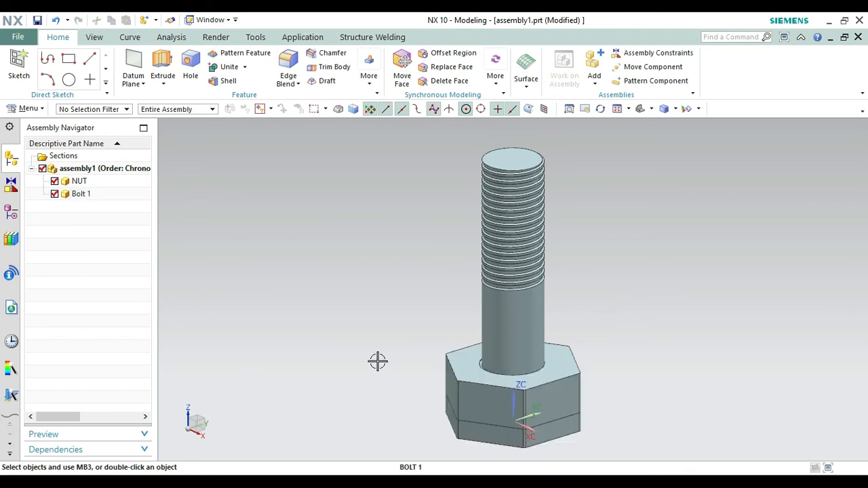
# - Move the hexagonal Bolt 1 component dynamically off the bolt head to a free spot beside the bolt's threaded end
pyautogui.click(631, 71)
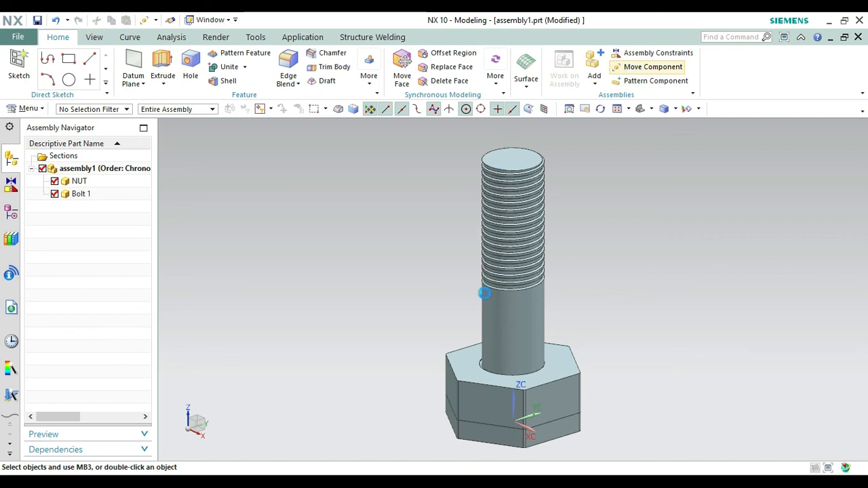
pyautogui.click(542, 390)
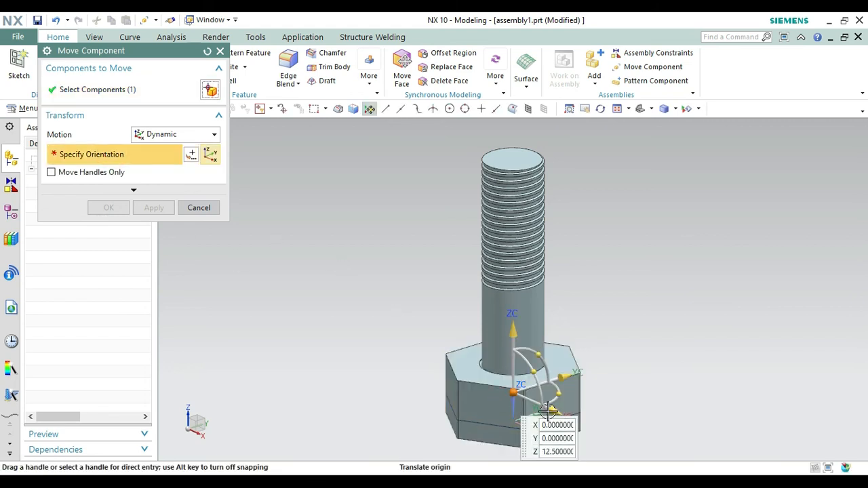
pyautogui.moveTo(498, 364); pyautogui.dragTo(647, 195)
pyautogui.click(108, 208)
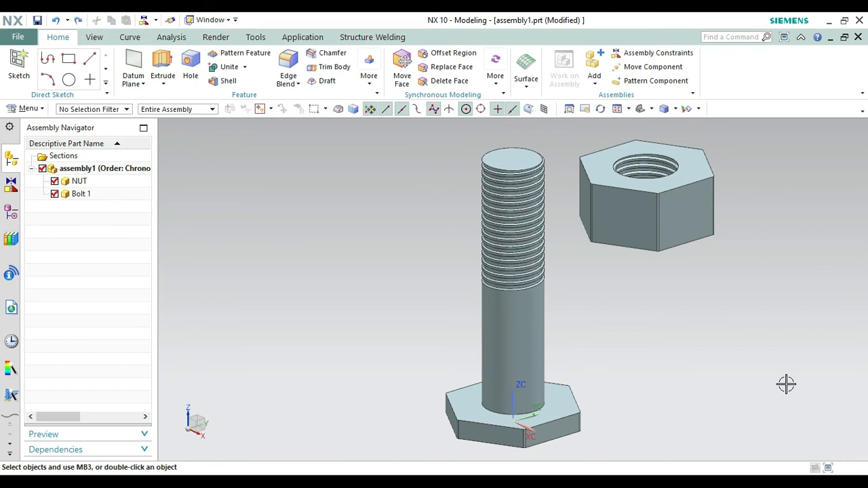
# - Add a Touch Align constraint with Prefer Touch between the centerline of the hexagonal nut's hole and the bolt's centerline
pyautogui.click(644, 50)
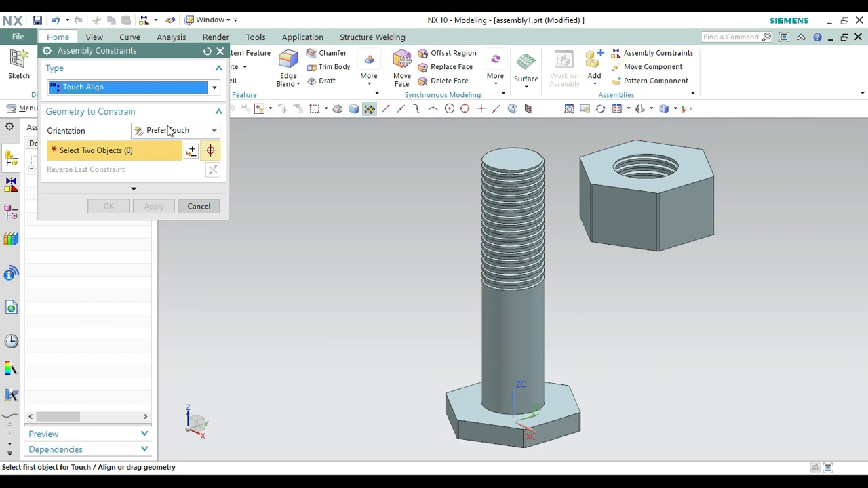
pyautogui.click(200, 89)
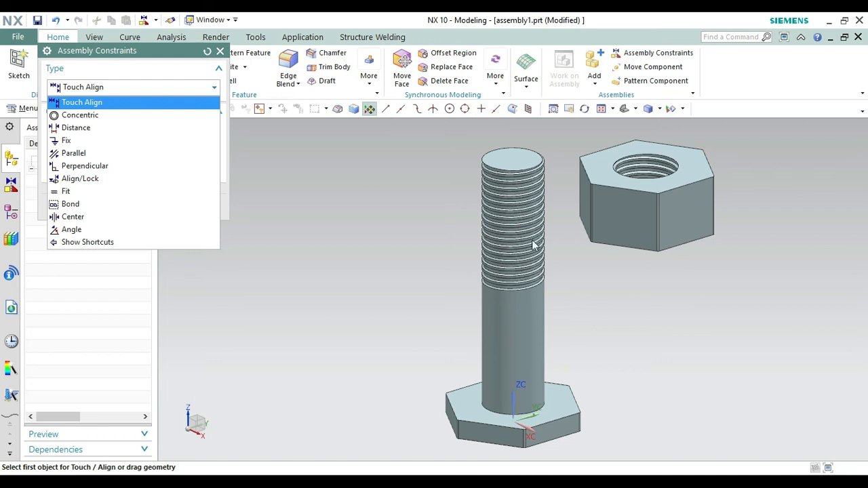
pyautogui.click(80, 104)
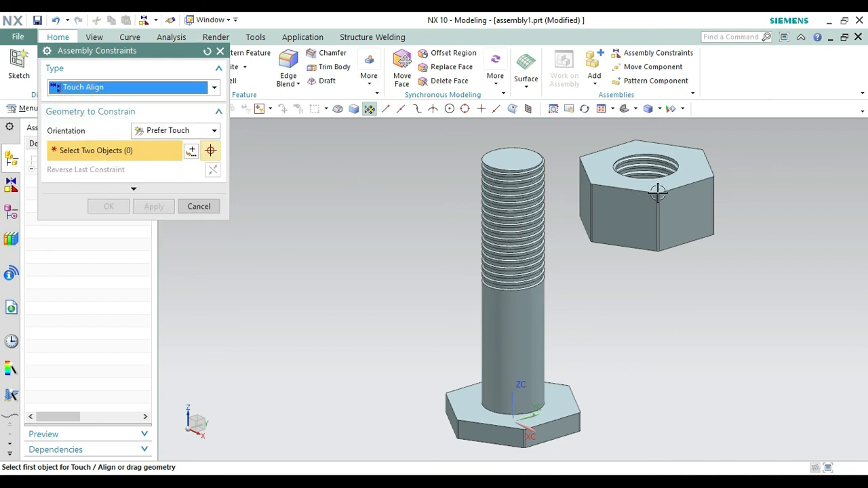
pyautogui.click(643, 175)
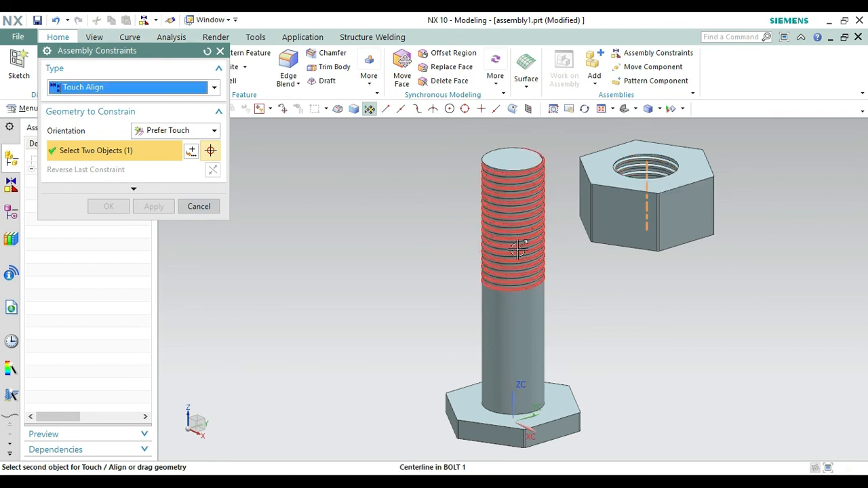
pyautogui.click(506, 142)
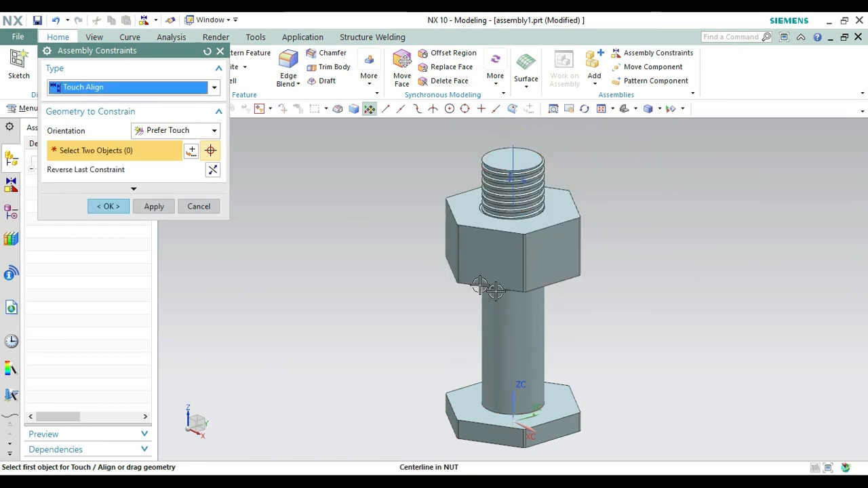
pyautogui.click(108, 206)
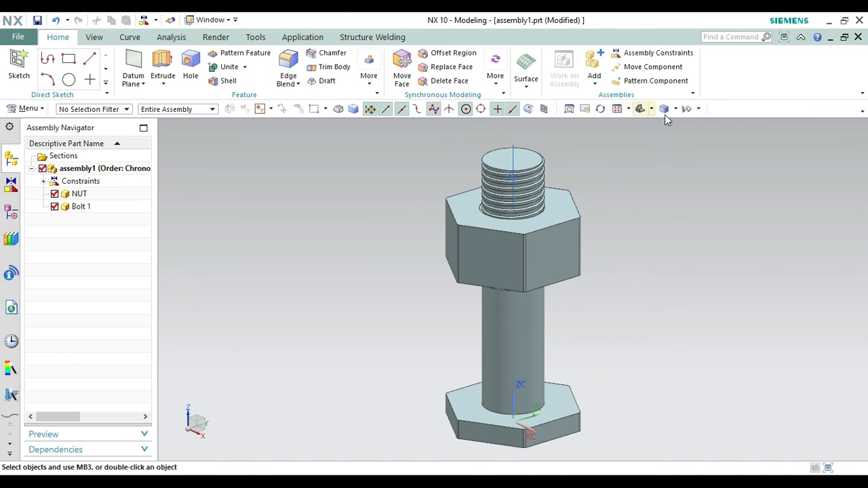
# - Display the bolt and nut assembly with True Shading in an upright pictorial view
pyautogui.click(642, 109)
pyautogui.rightClick(629, 186)
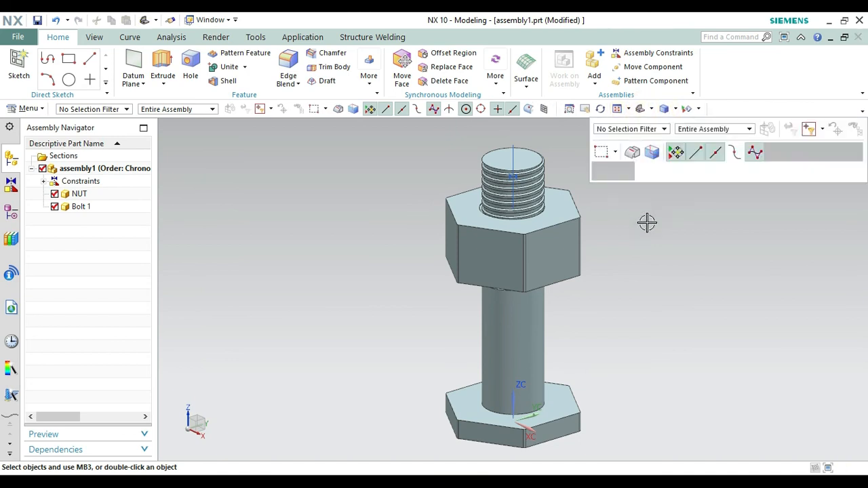
pyautogui.click(651, 250)
pyautogui.moveTo(651, 250); pyautogui.dragTo(578, 285)
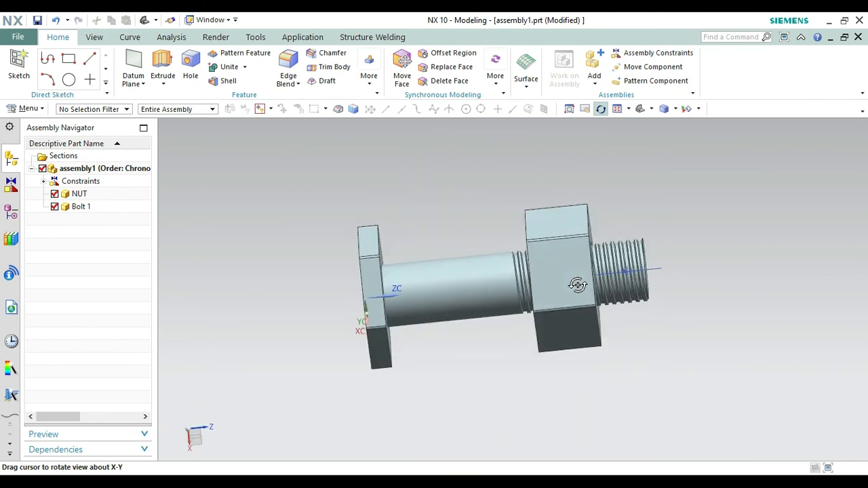
pyautogui.press('Escape')
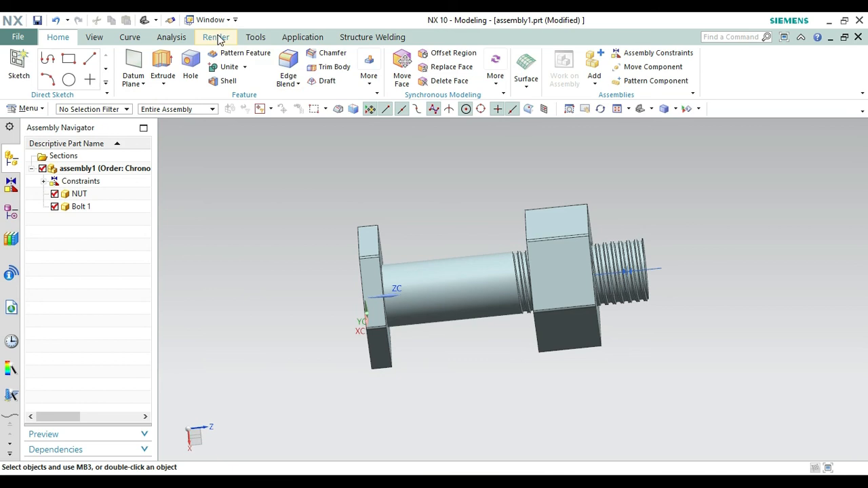
pyautogui.click(215, 37)
pyautogui.click(21, 80)
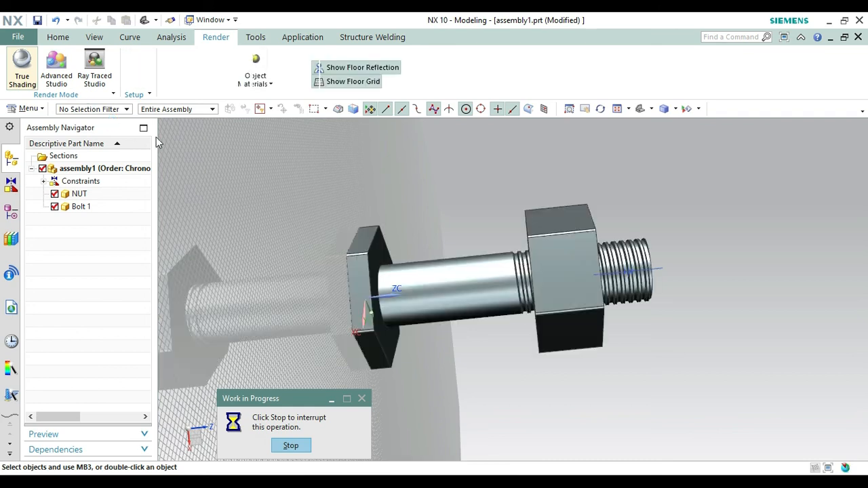
pyautogui.click(639, 108)
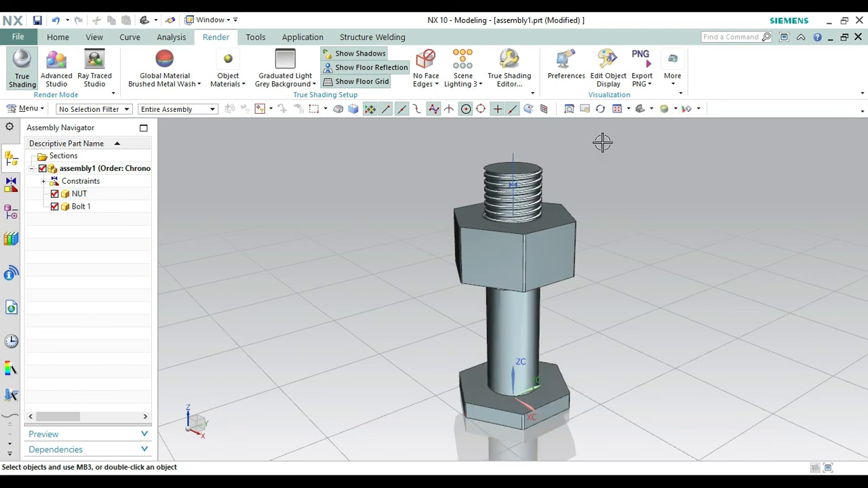
# - Hide the assembly constraints in the graphics view and inspect the shaded assembly from another angle
pyautogui.click(688, 108)
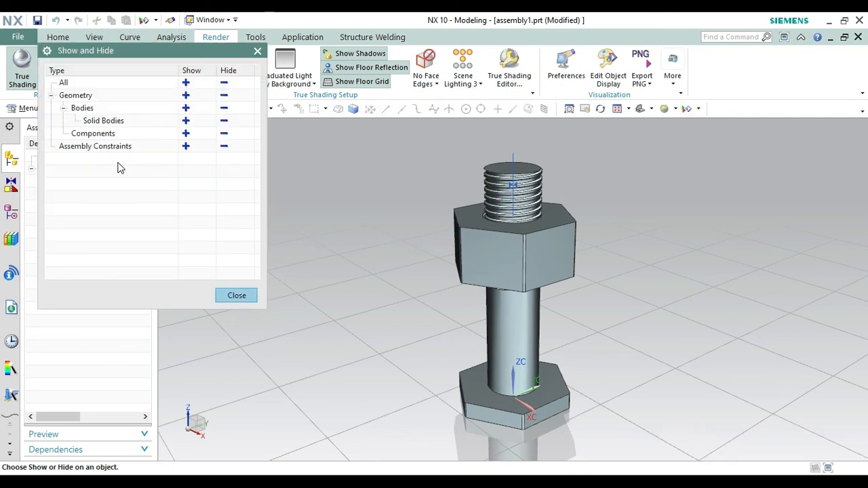
pyautogui.click(237, 295)
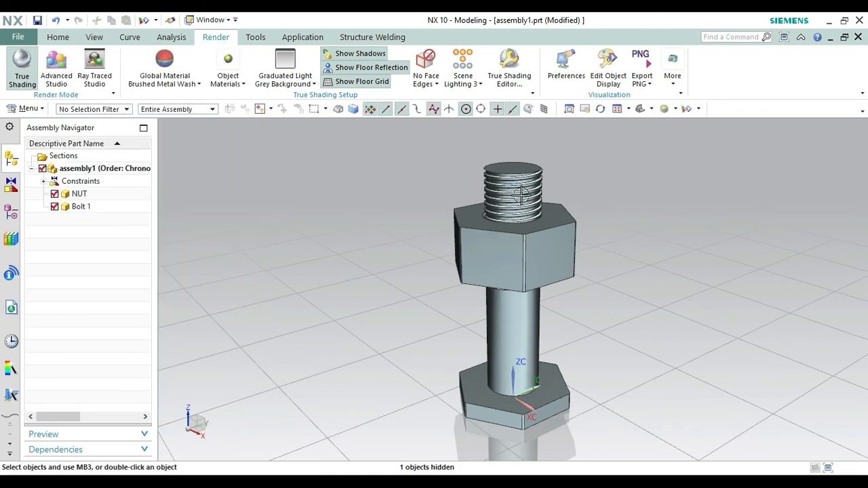
pyautogui.rightClick(617, 216)
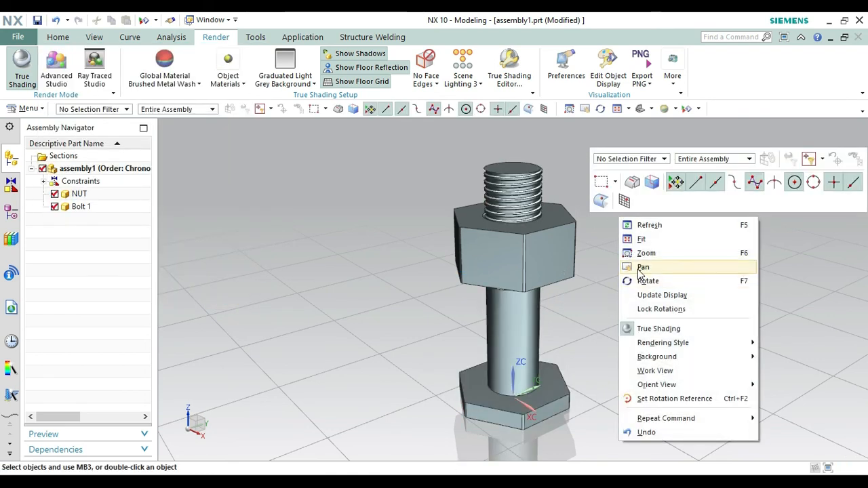
pyautogui.click(644, 280)
pyautogui.moveTo(612, 271); pyautogui.dragTo(566, 318)
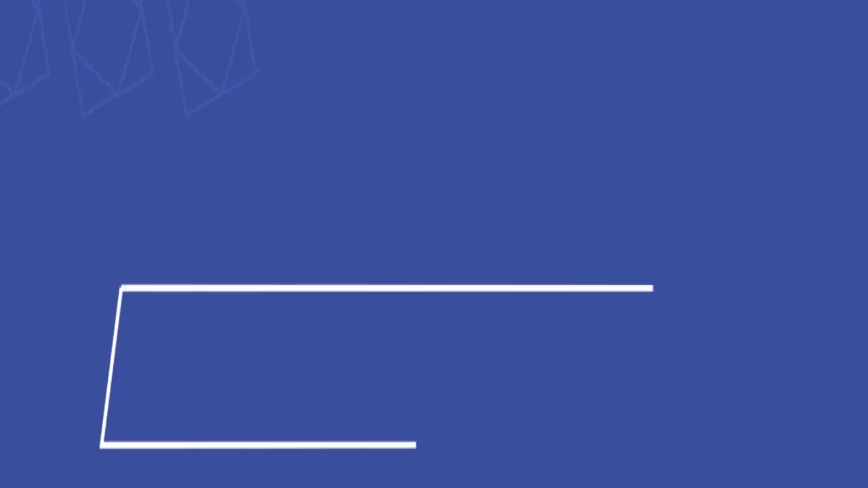